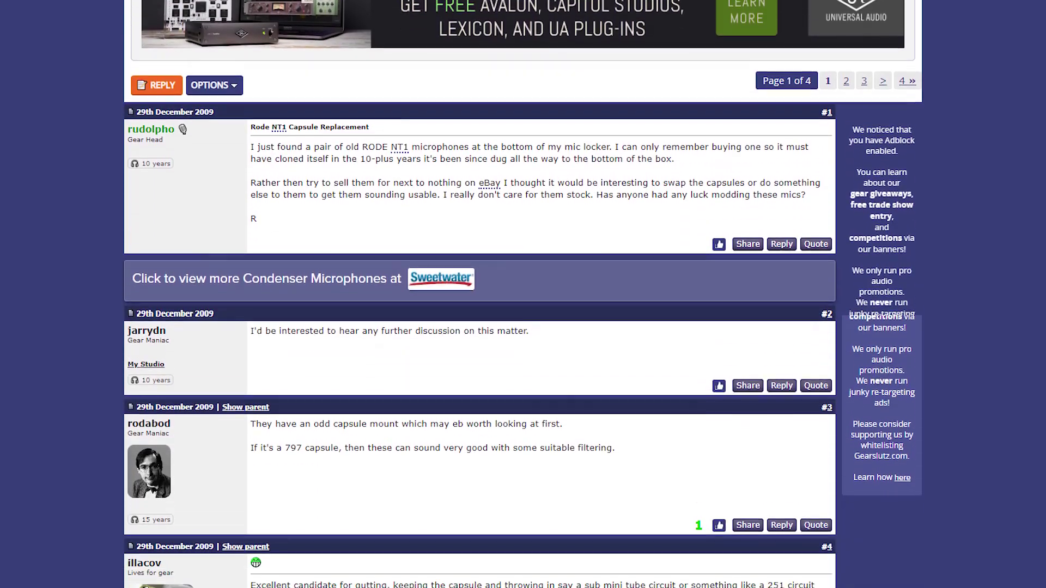
Read through the forum thread on Rode NT1 capsule replacement, including the attached photos and audio file posts.
scroll(523, 294, down, 7)
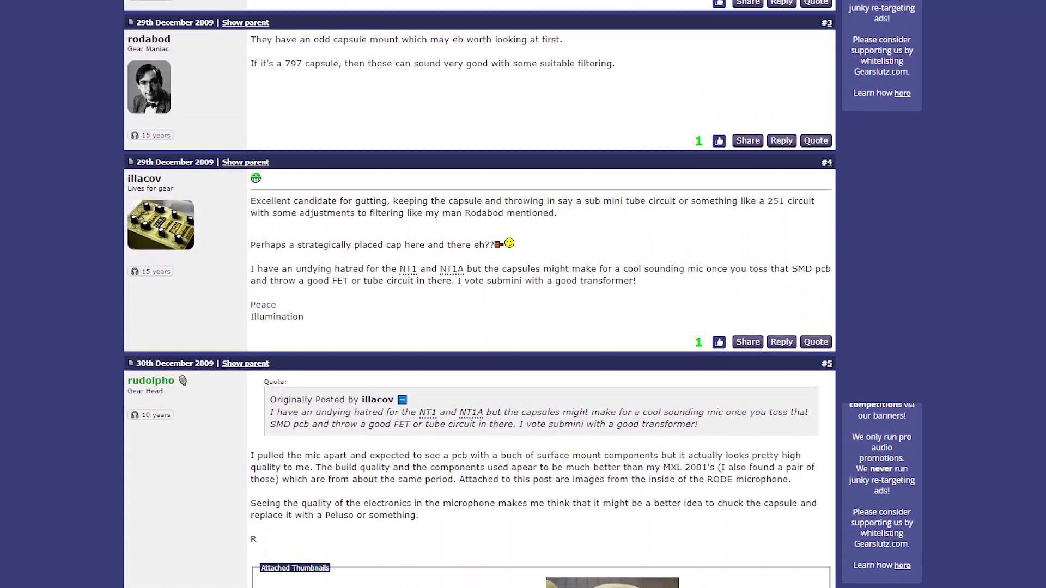
scroll(523, 294, down, 7)
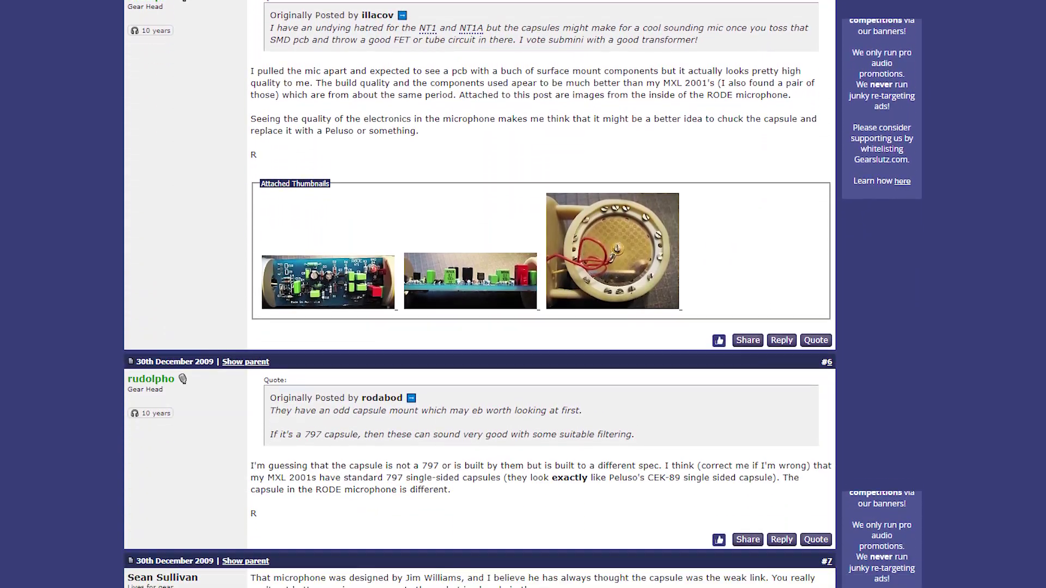
scroll(523, 294, down, 7)
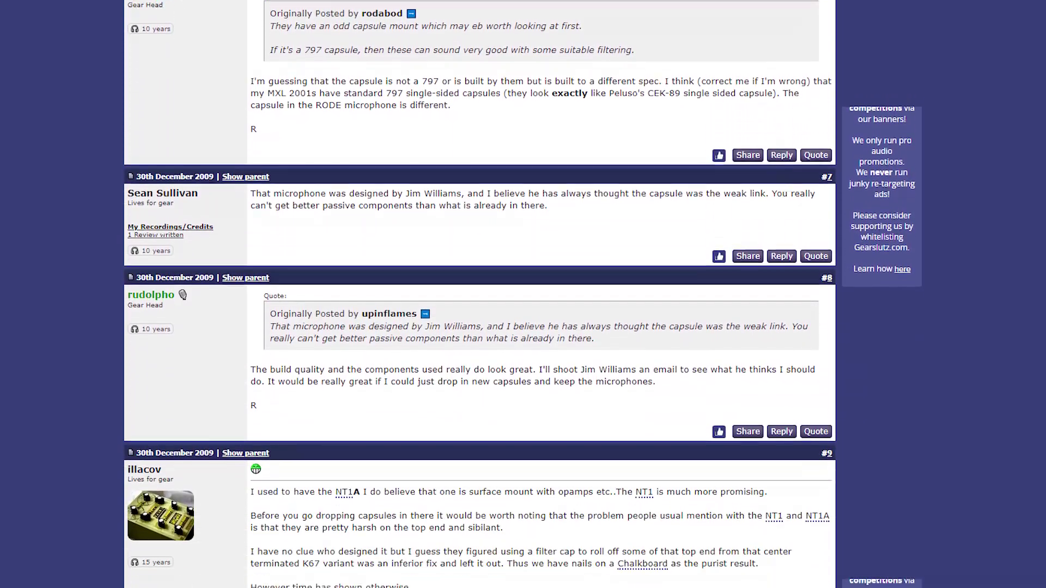
scroll(523, 294, down, 7)
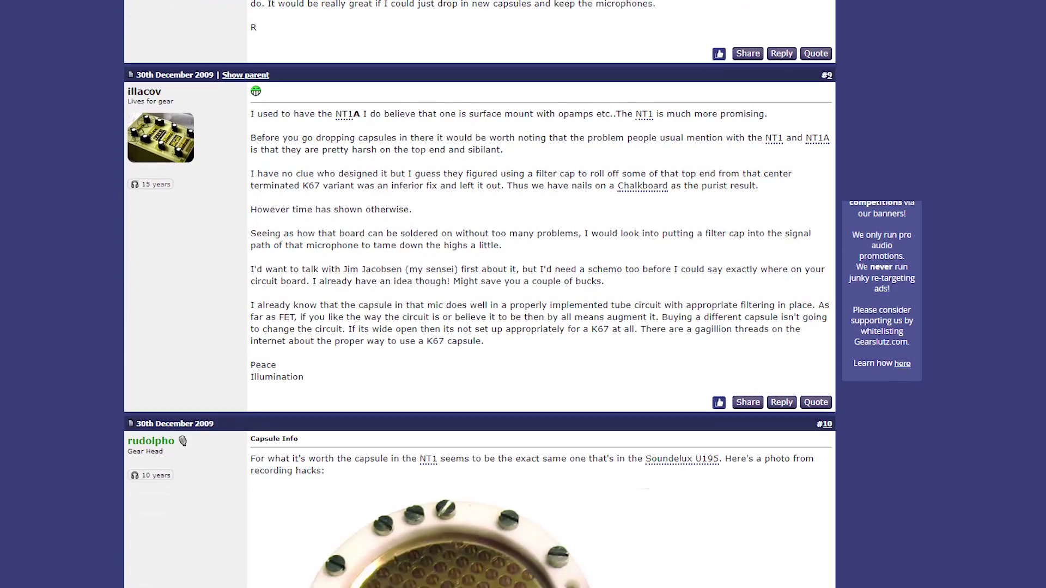
scroll(523, 295, down, 7)
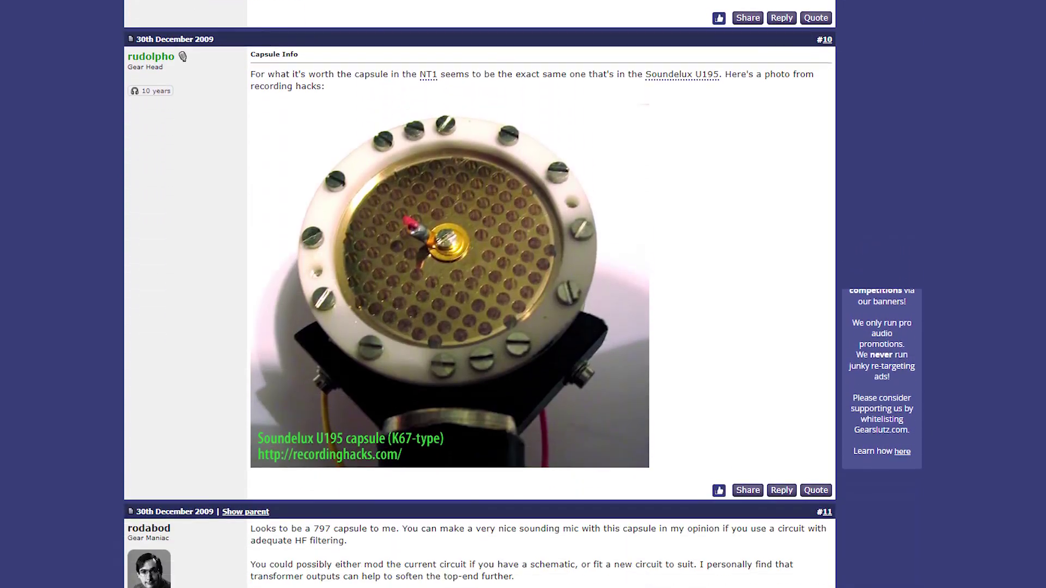
scroll(523, 294, down, 7)
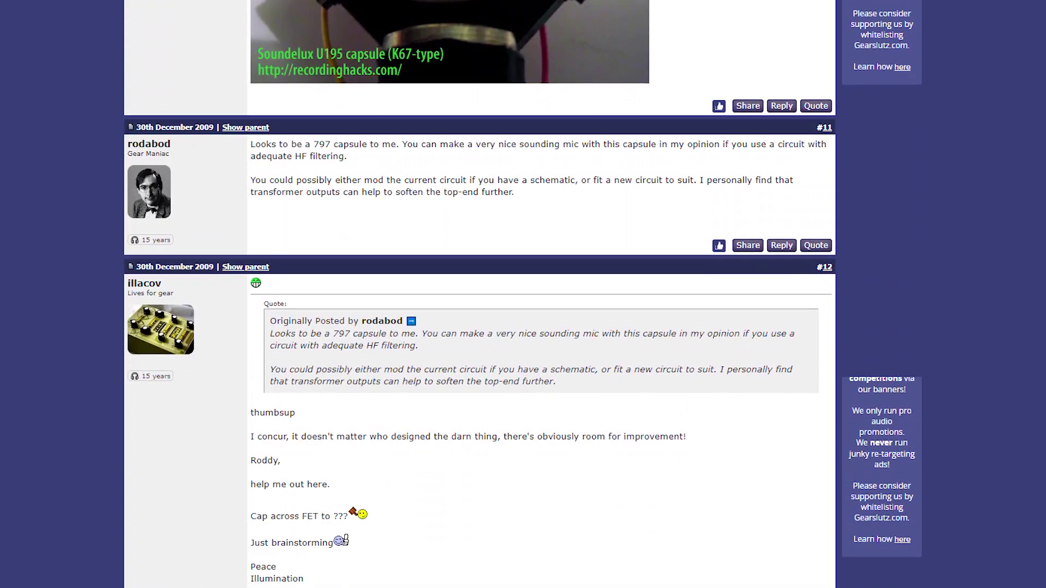
scroll(523, 294, down, 7)
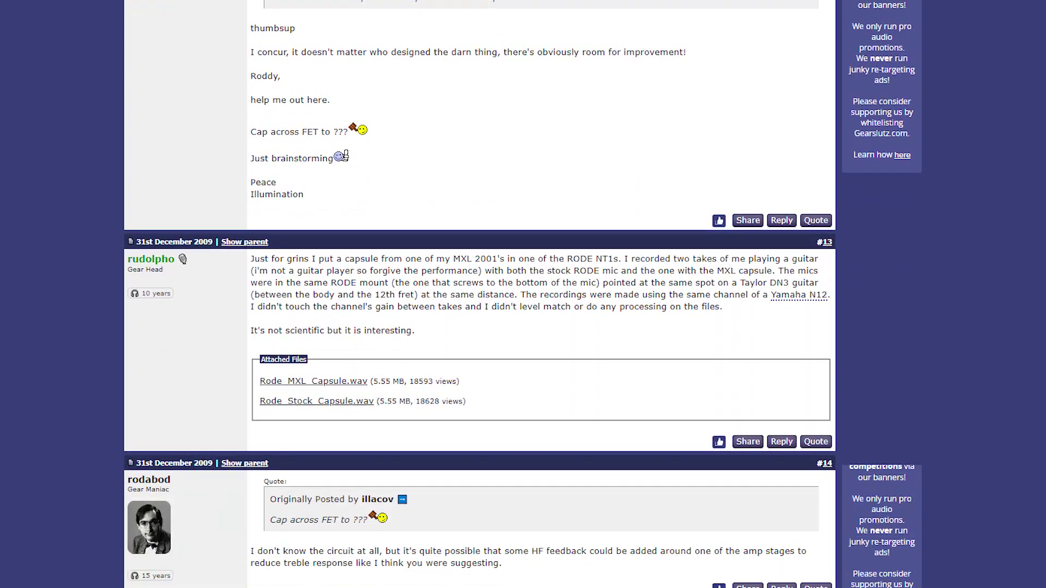
scroll(523, 294, down, 7)
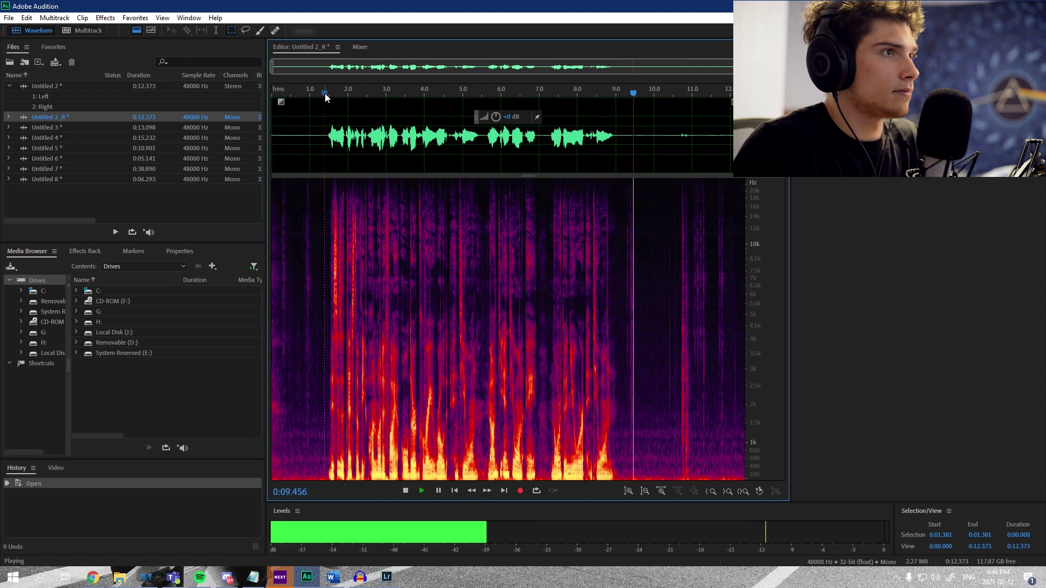
Stop playback of Untitled 2_R and mark the 10 kHz level across its spectrogram from about 1.6 s to 12.2 s, then clear it.
key(space)
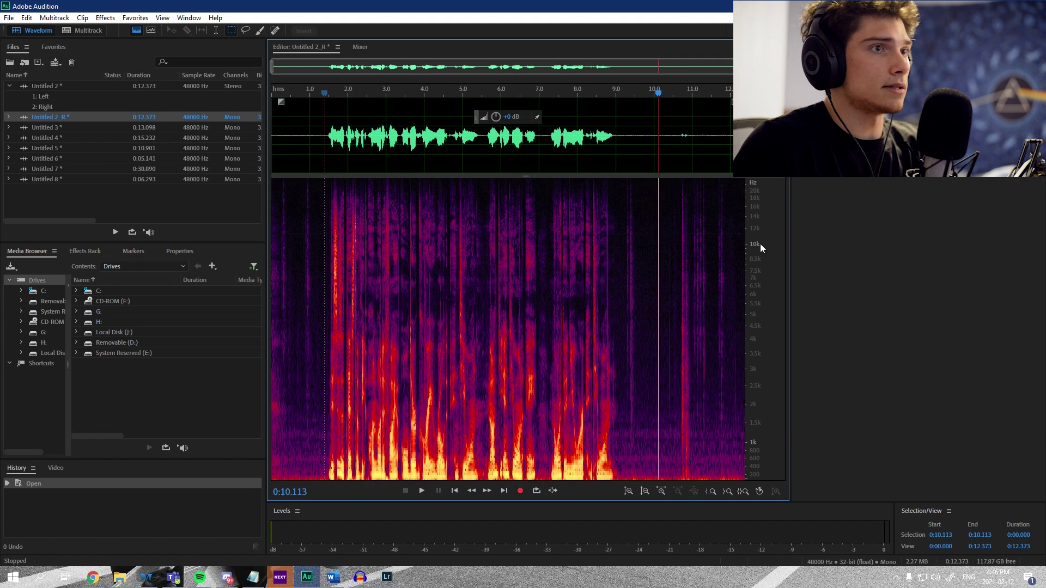
drag(736, 245, 338, 241)
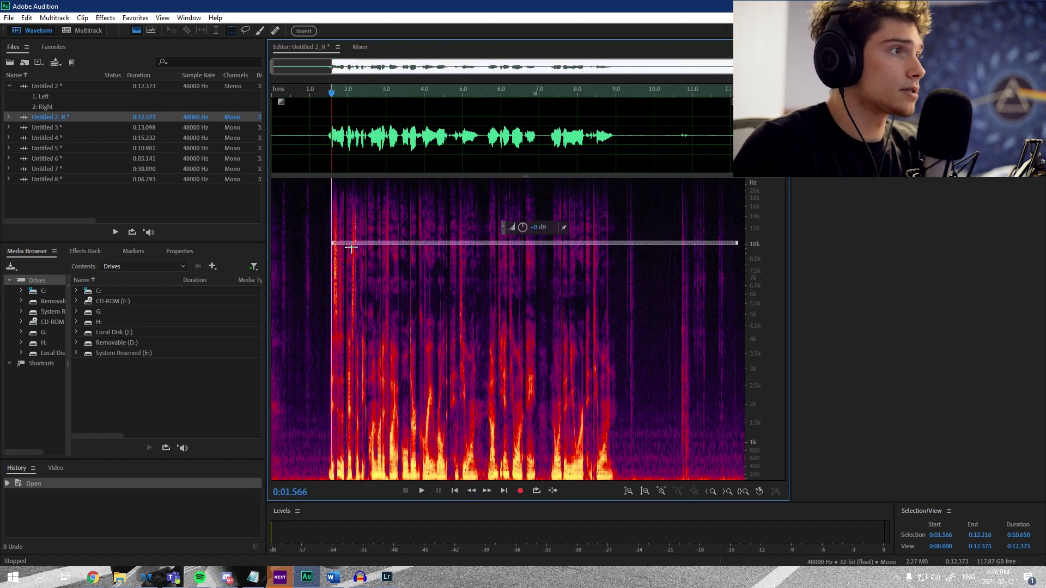
click(464, 287)
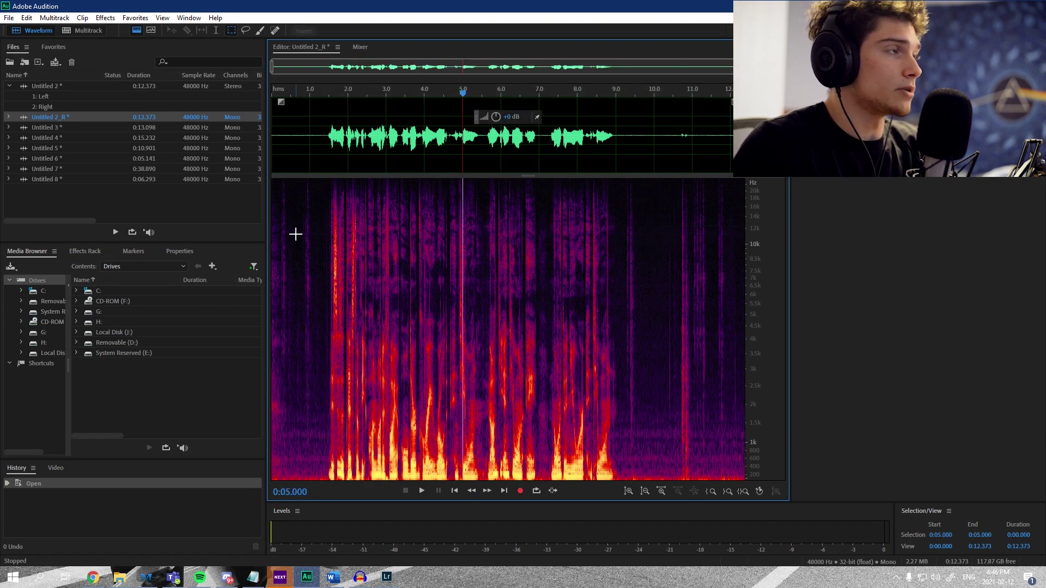
Open the Untitled 3 recording and mark the band around 20 kHz from about 9 s to 12.9 s, then clear the selection.
click(47, 129)
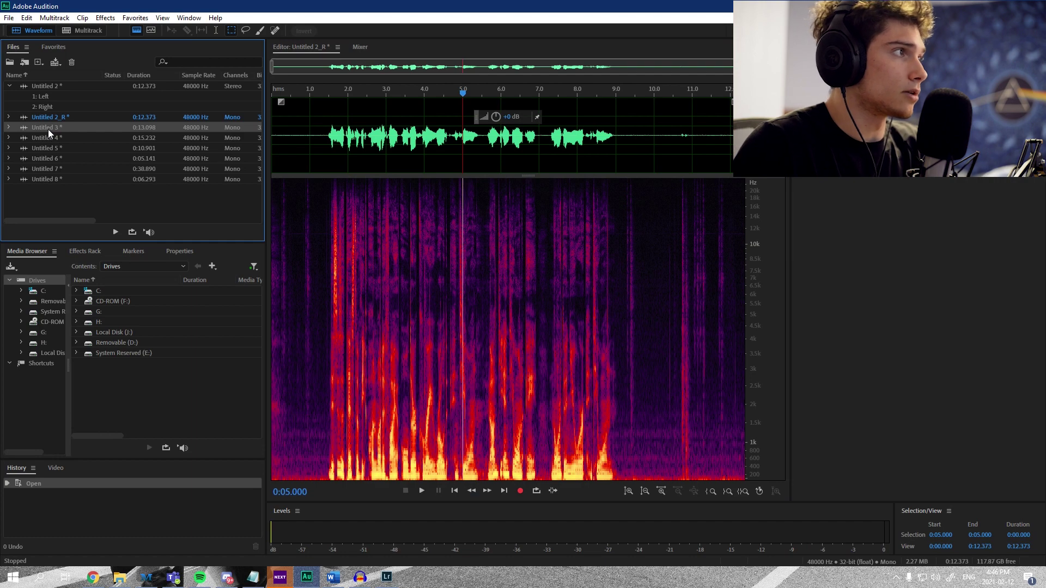
double_click(50, 129)
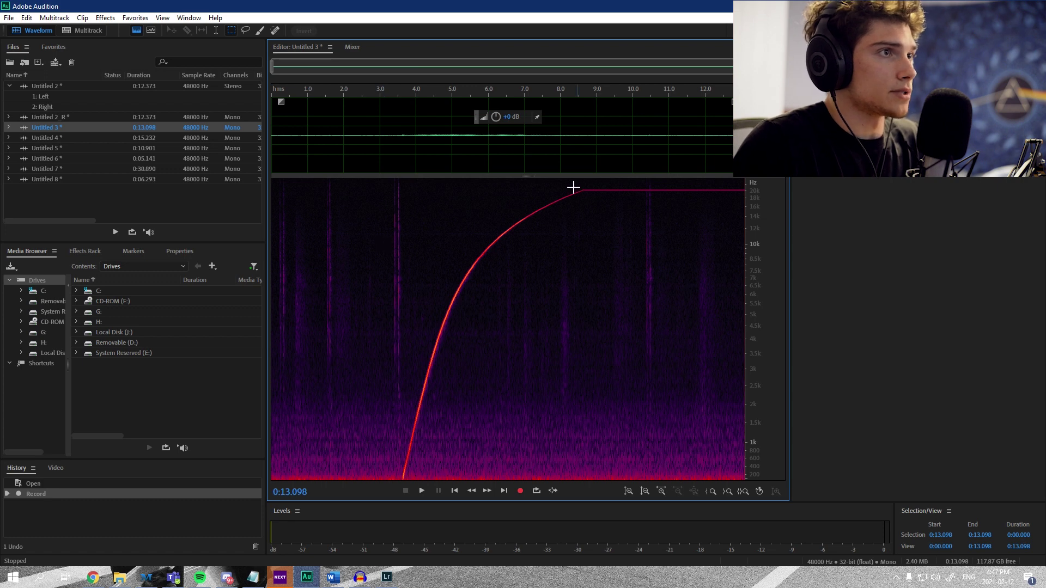
drag(600, 185, 737, 201)
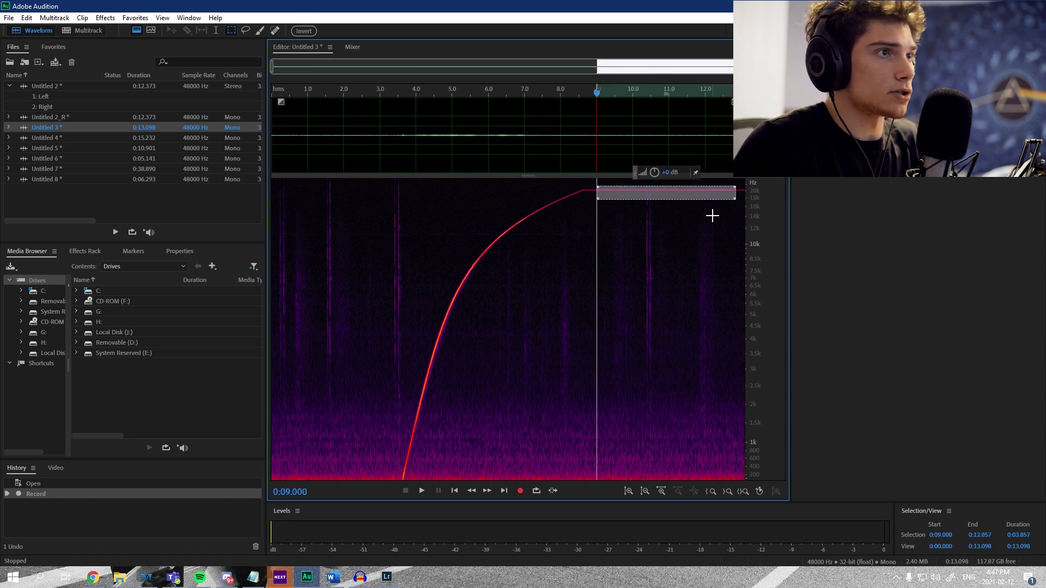
click(712, 216)
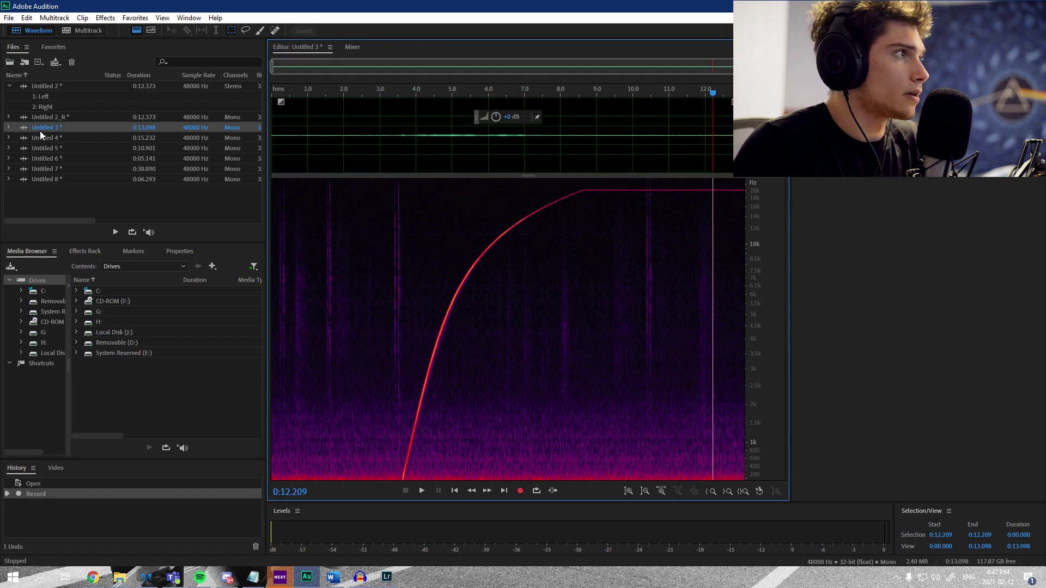
Play the frequency sweep in Untitled 3 from about 3.6 s and stop it near 10 s.
click(413, 190)
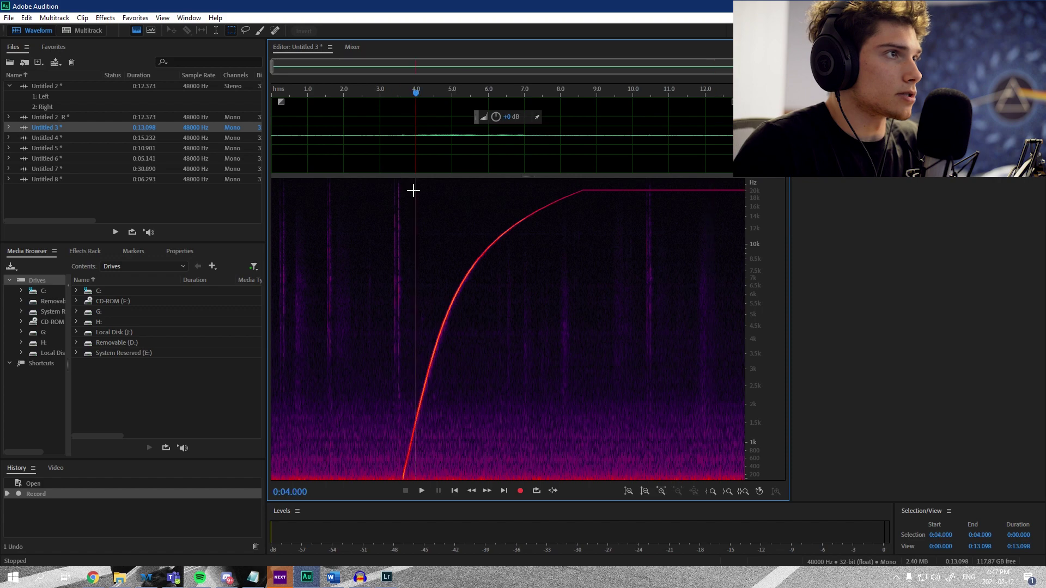
key(ctrl+a)
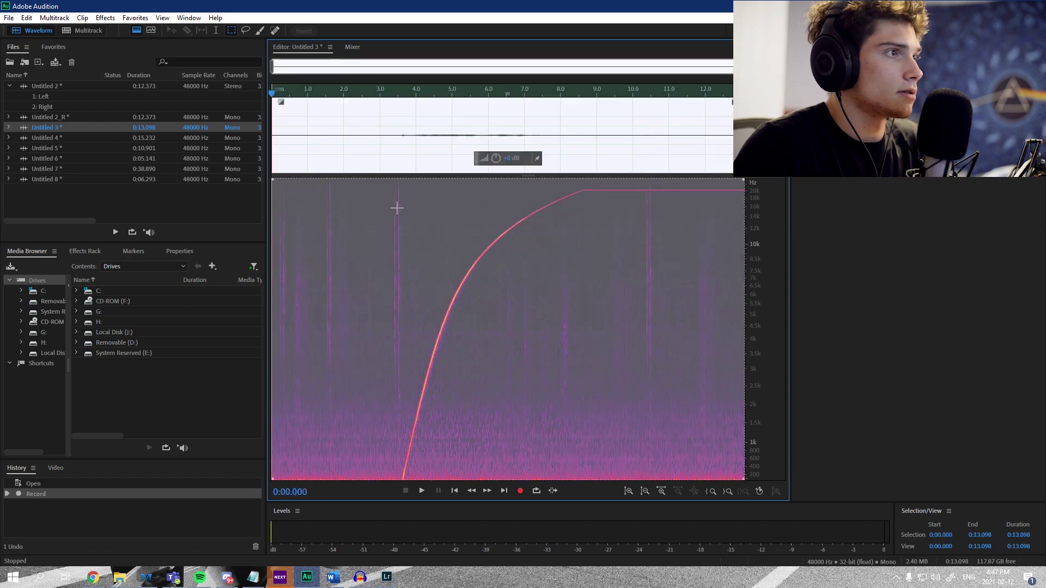
click(402, 235)
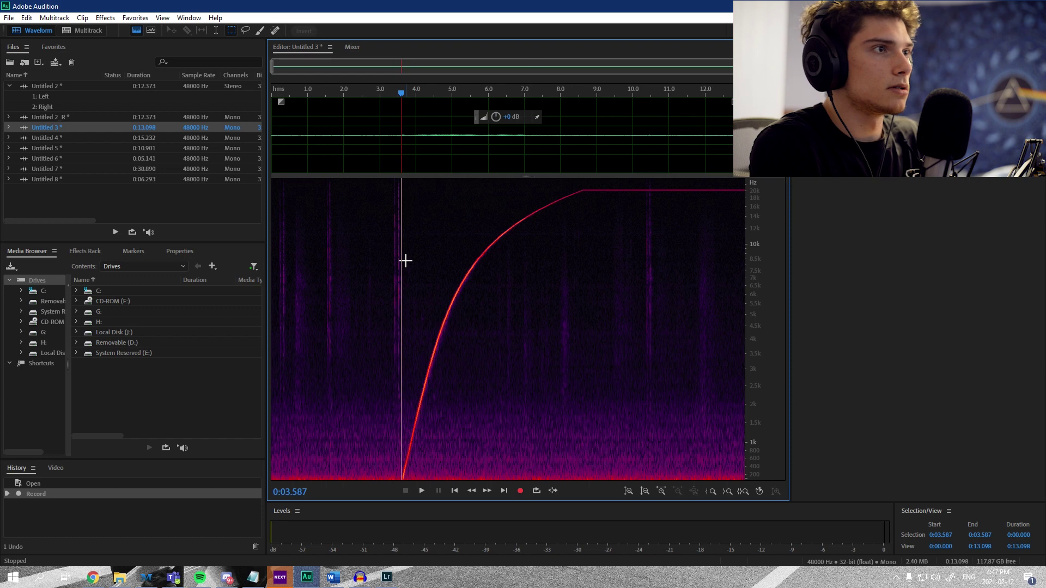
key(space)
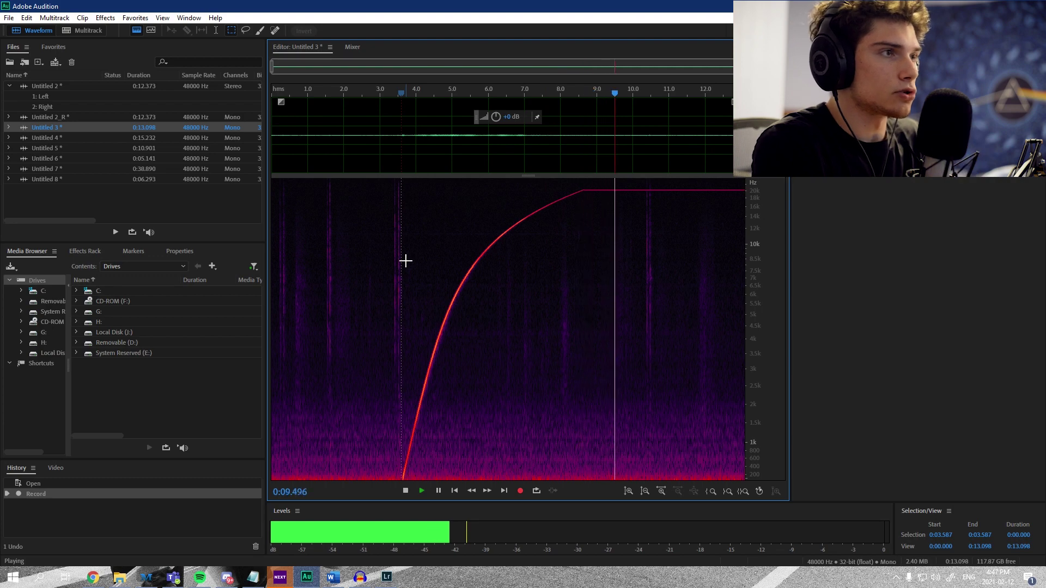
key(space)
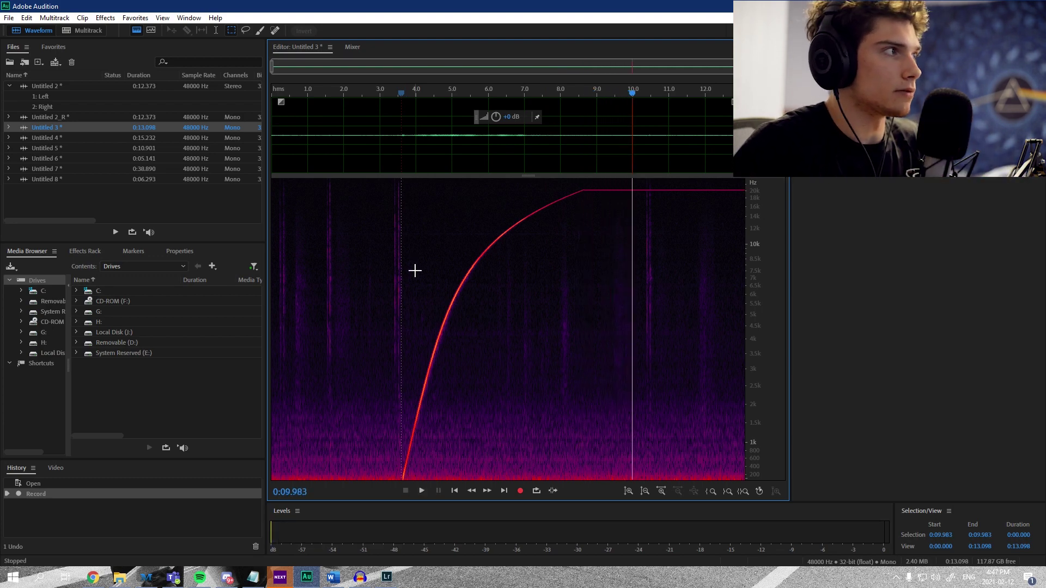
Open the Untitled 4 recording and mark the faint line near 20 kHz in the quiet stretch before the speech, clearing each selection.
click(52, 140)
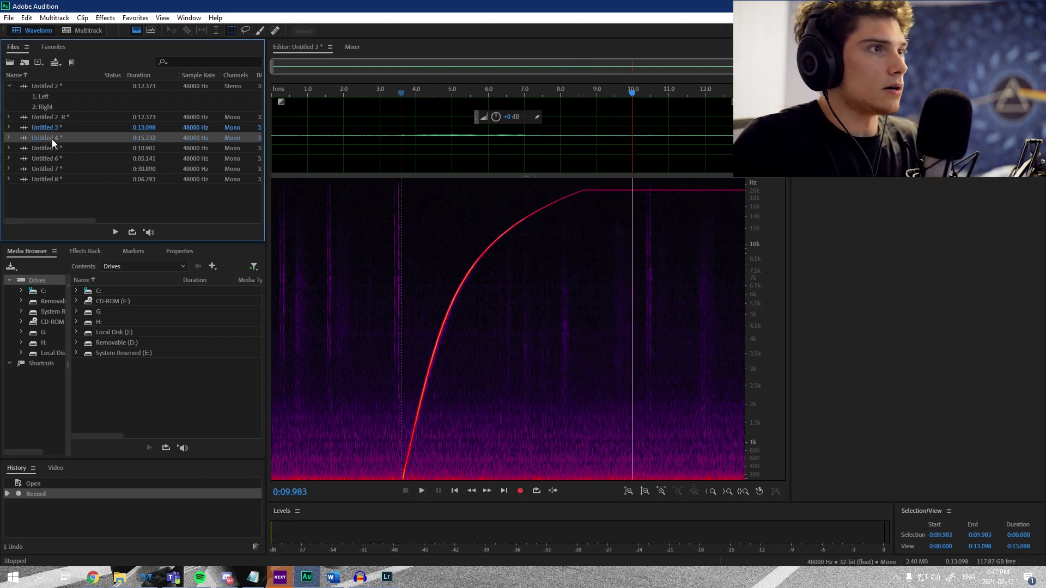
click(472, 225)
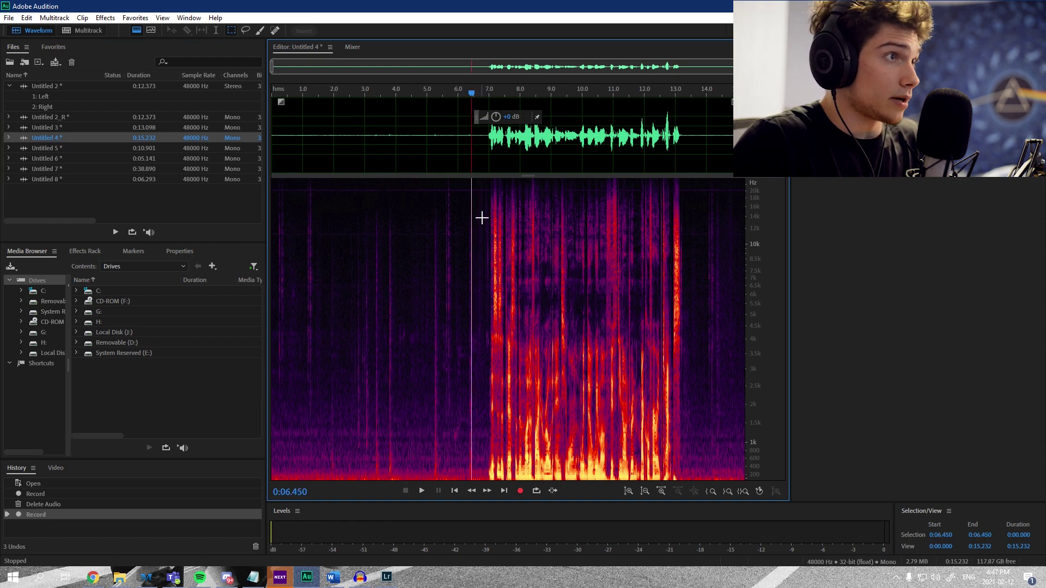
click(483, 193)
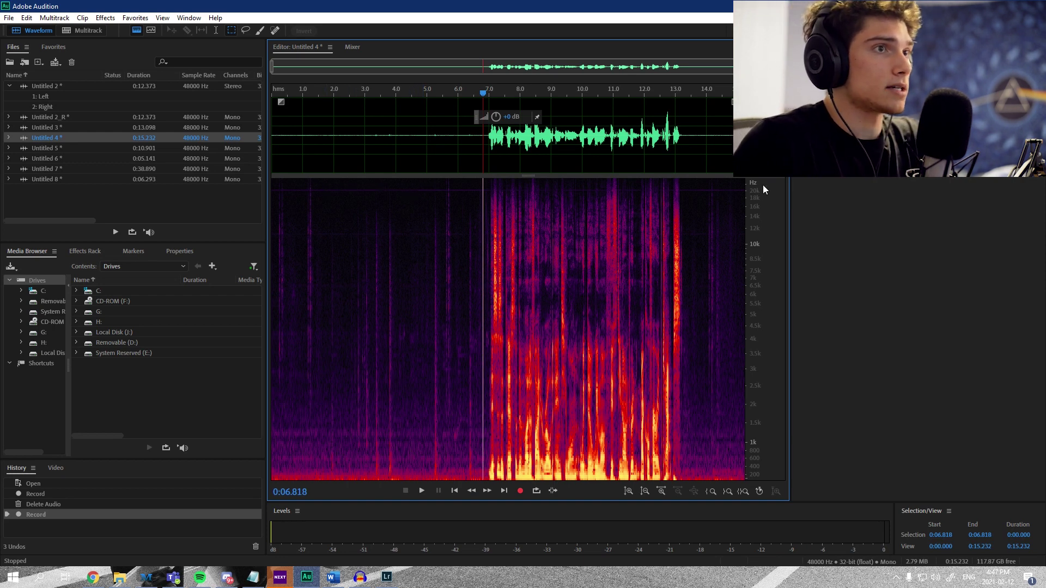
drag(275, 186, 444, 210)
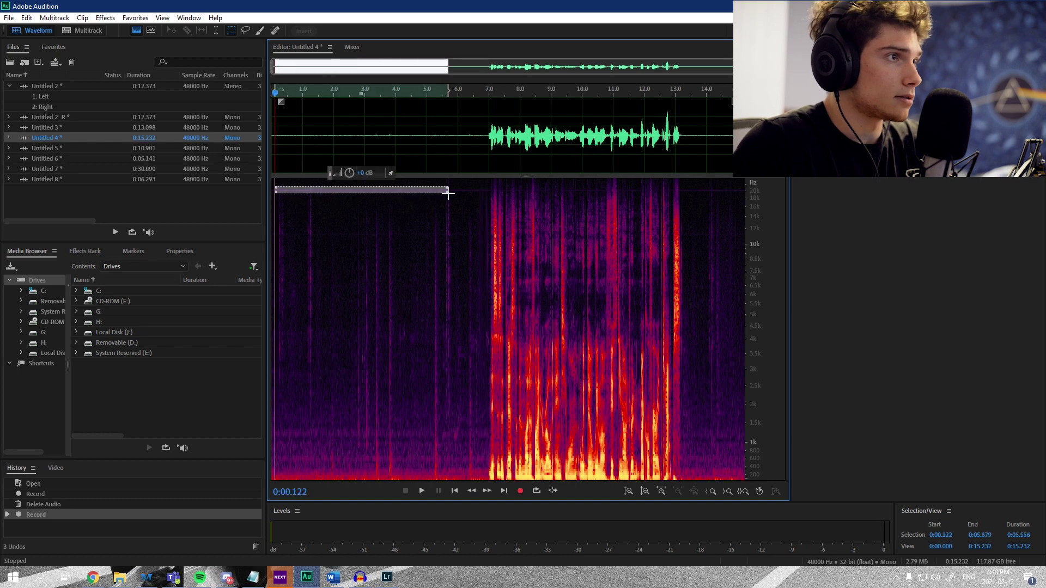
click(458, 217)
drag(280, 186, 436, 202)
click(447, 236)
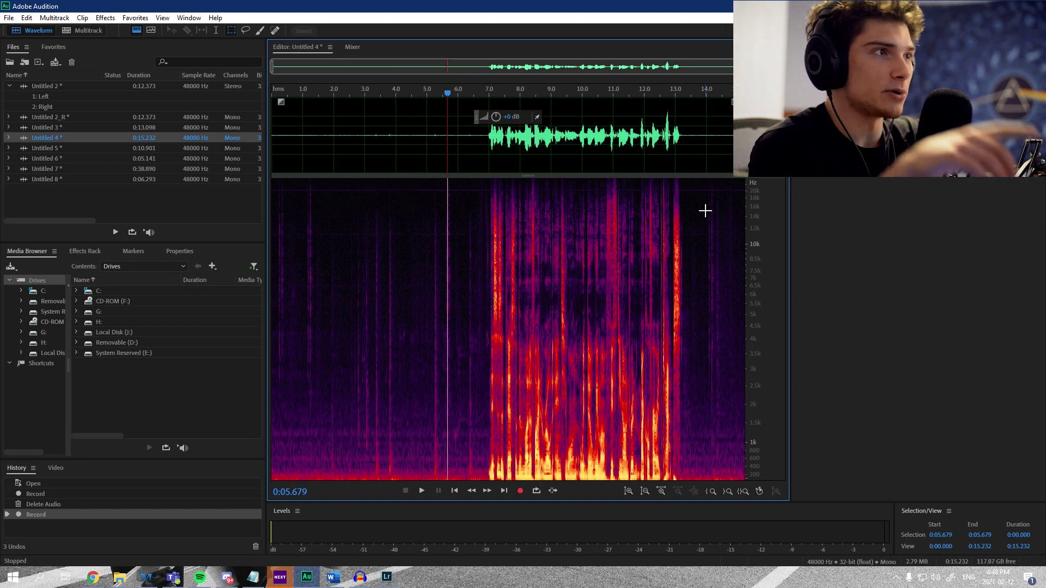
drag(287, 187, 450, 189)
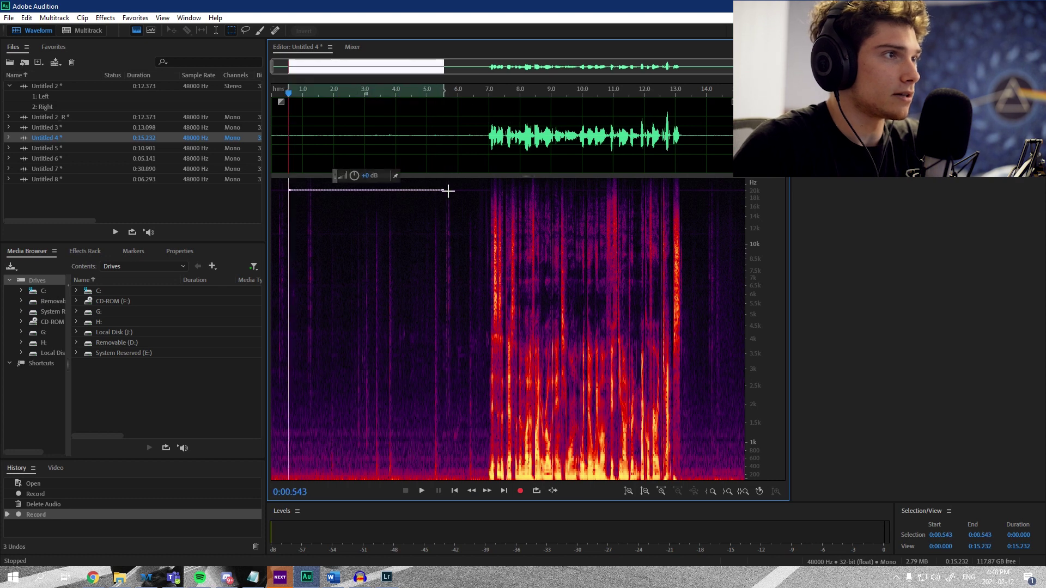
click(476, 210)
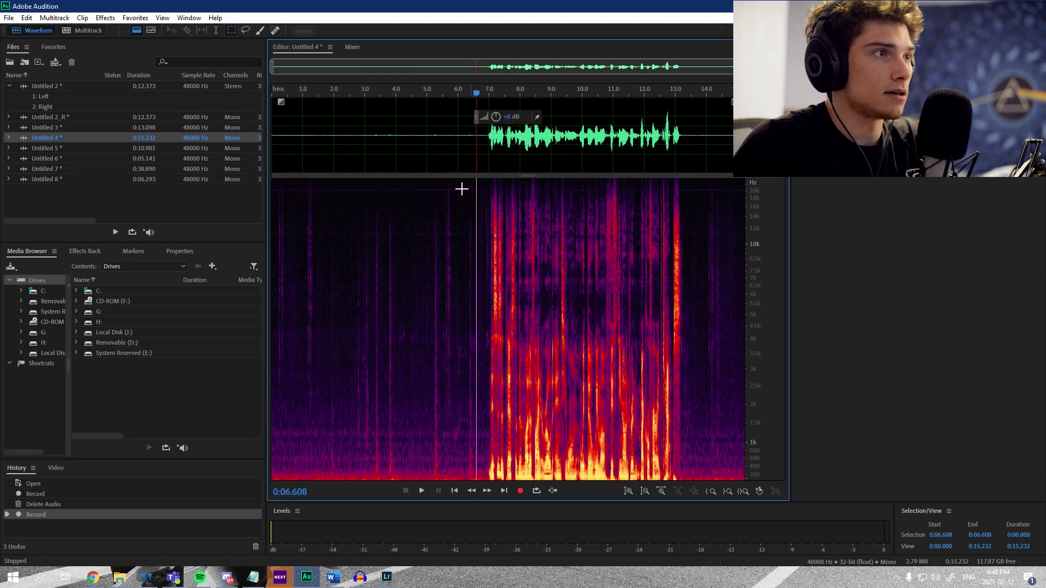
Compare the spectrograms of Untitled 3 and Untitled 2_R, and return to Untitled 4.
click(136, 129)
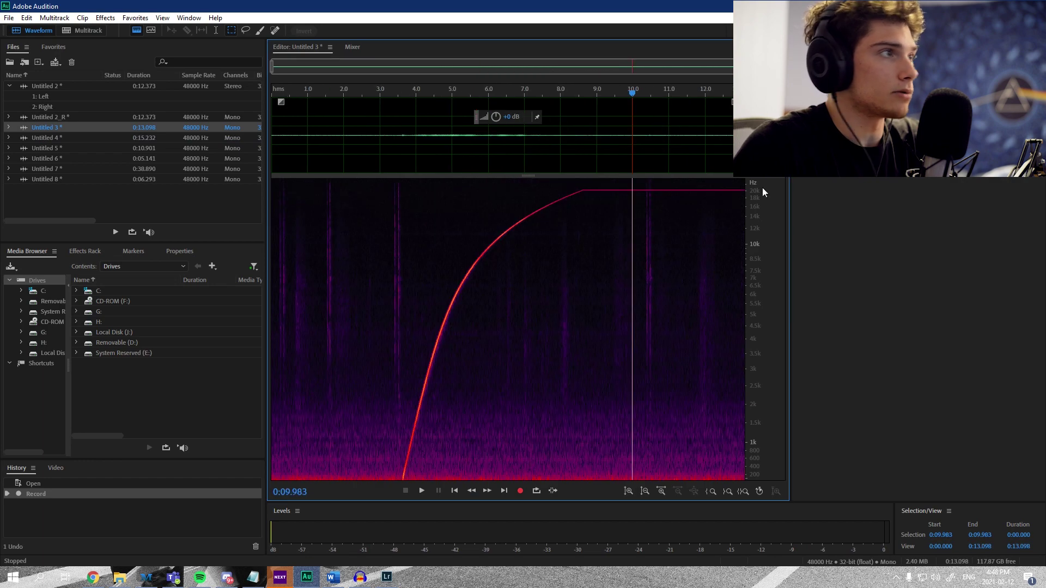
click(135, 117)
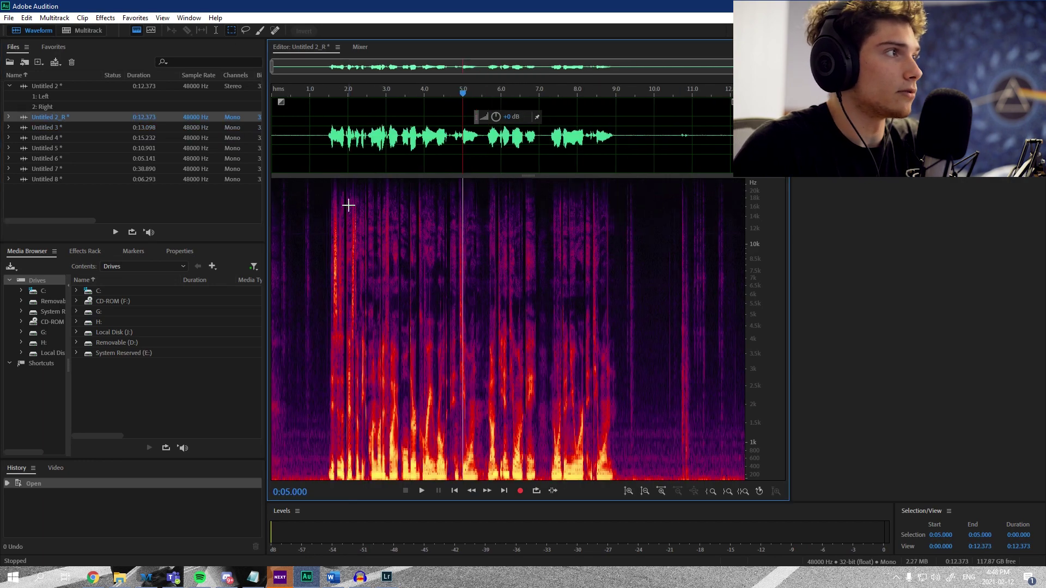
click(77, 137)
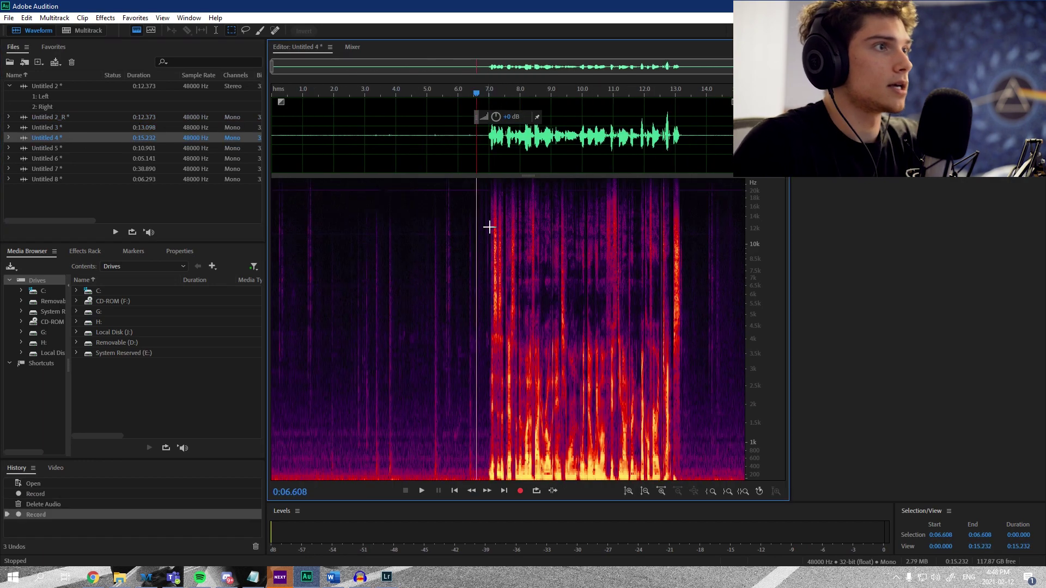
Play the speech in Untitled 4 from about 6.7 s and stop it at about 13.8 s.
click(480, 188)
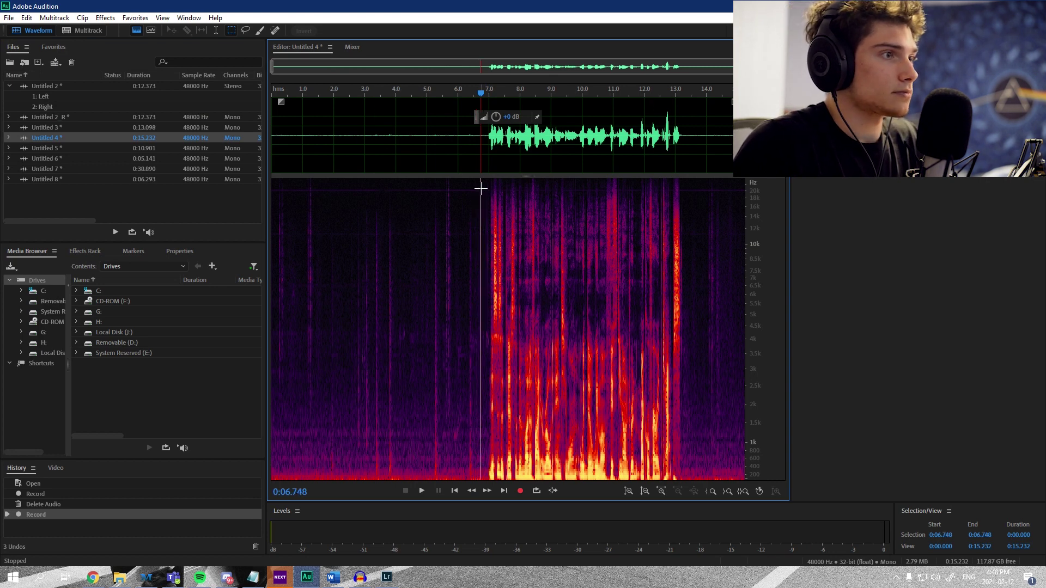
key(space)
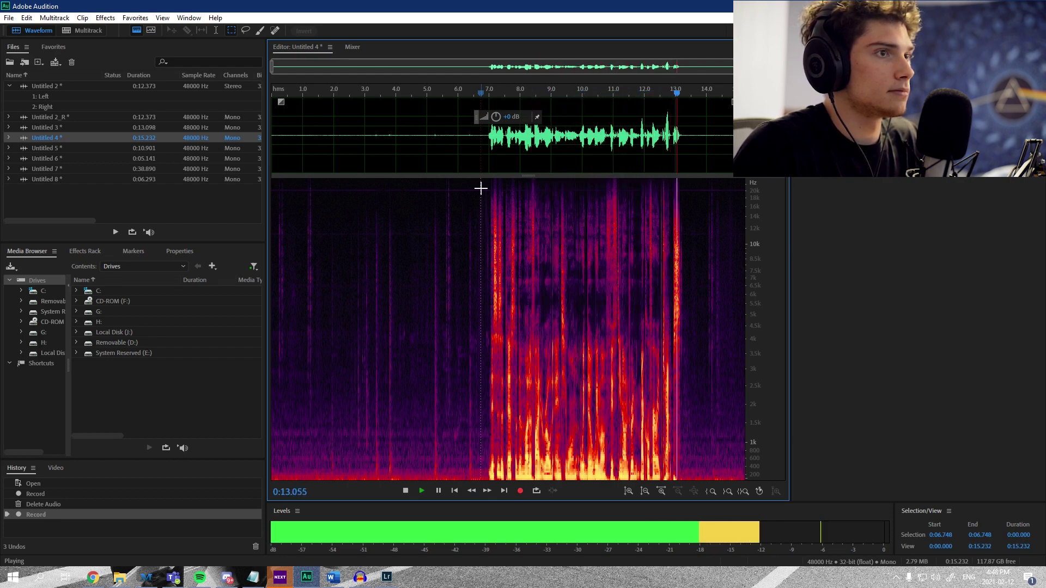
key(space)
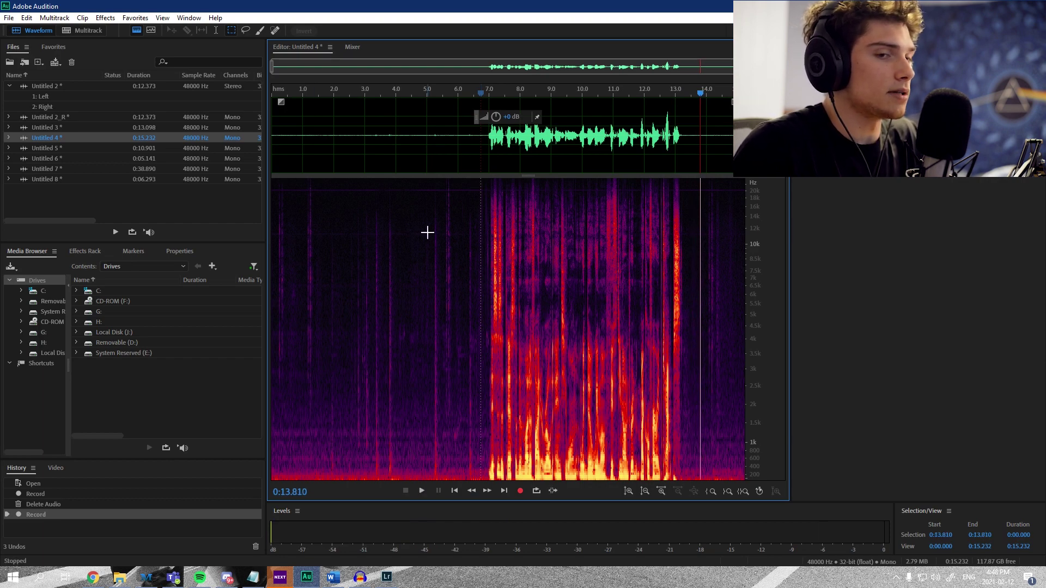
View the Untitled 6 recording's spectrogram, then switch to the sweep recording in Untitled 5.
click(34, 159)
double_click(40, 157)
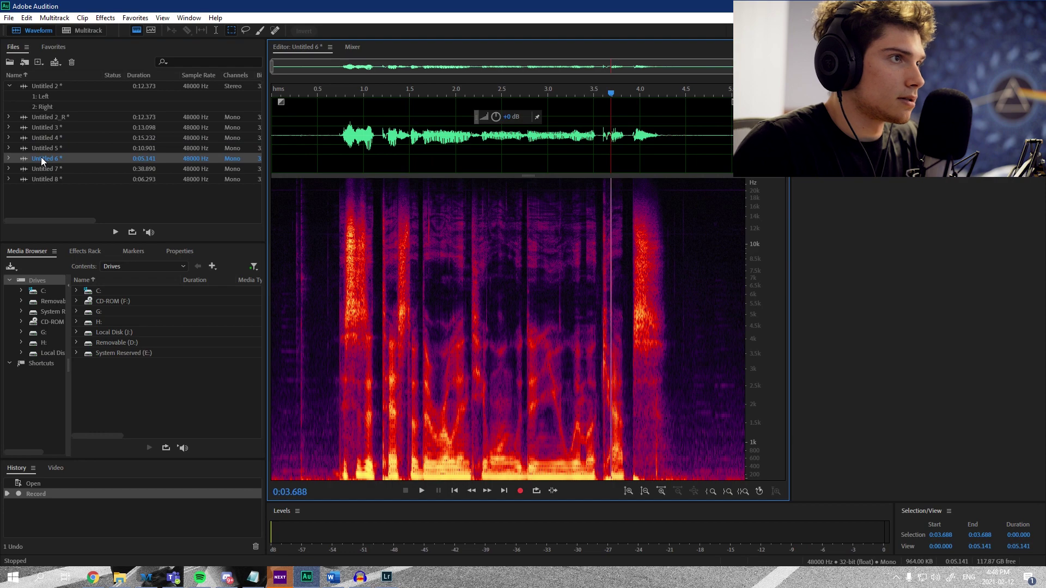
double_click(47, 148)
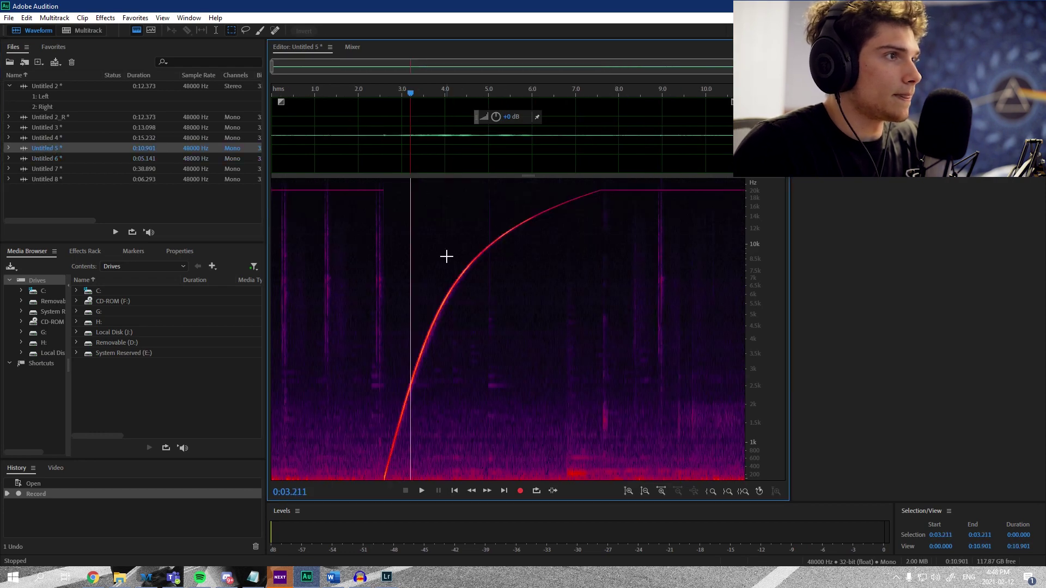
Mark the faint line near 20 kHz before the sweep in Untitled 5, clearing each selection.
drag(384, 187, 281, 189)
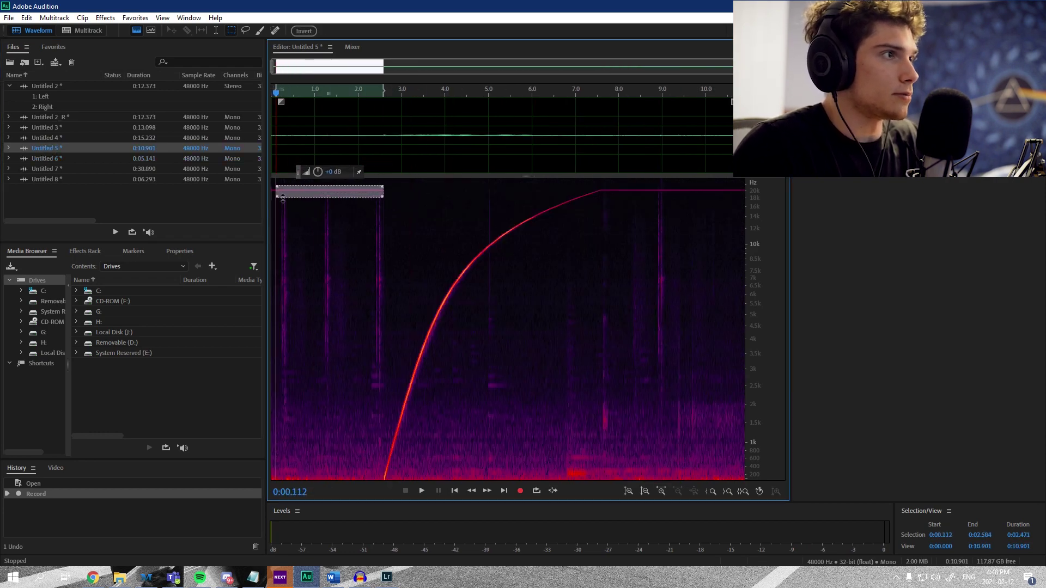
click(481, 190)
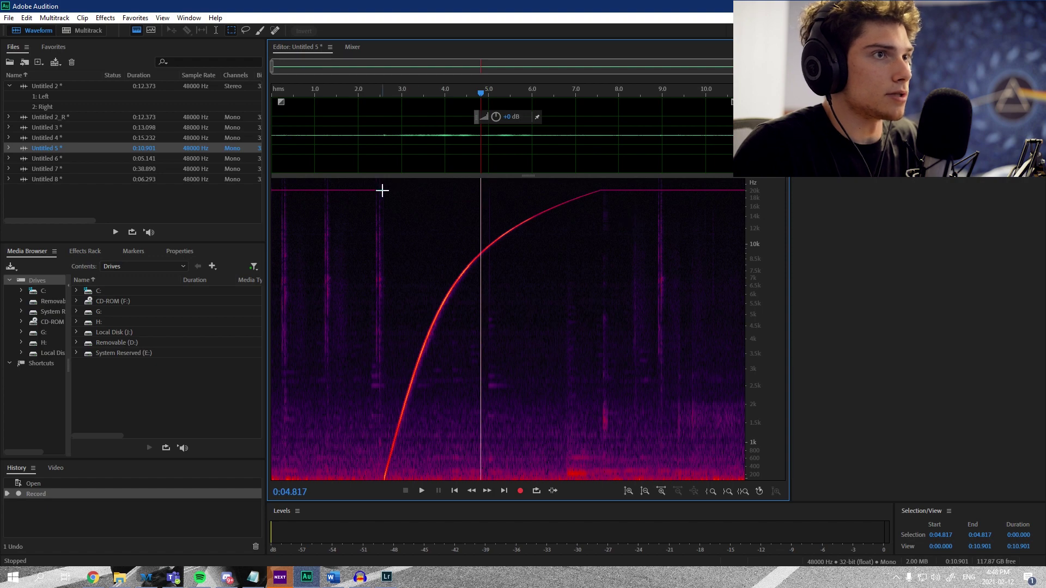
drag(385, 188, 272, 189)
click(375, 228)
Open Untitled 6 and inspect its quiet ending near 20 kHz up close, marking that band and clearing the selection.
click(65, 158)
click(65, 158)
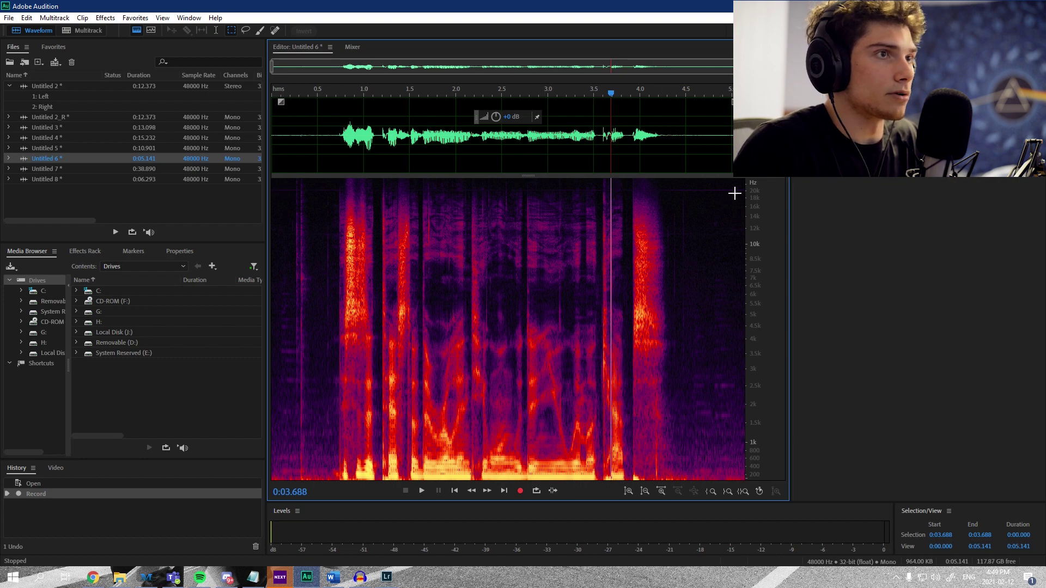
scroll(735, 193, up, 10)
drag(454, 188, 699, 202)
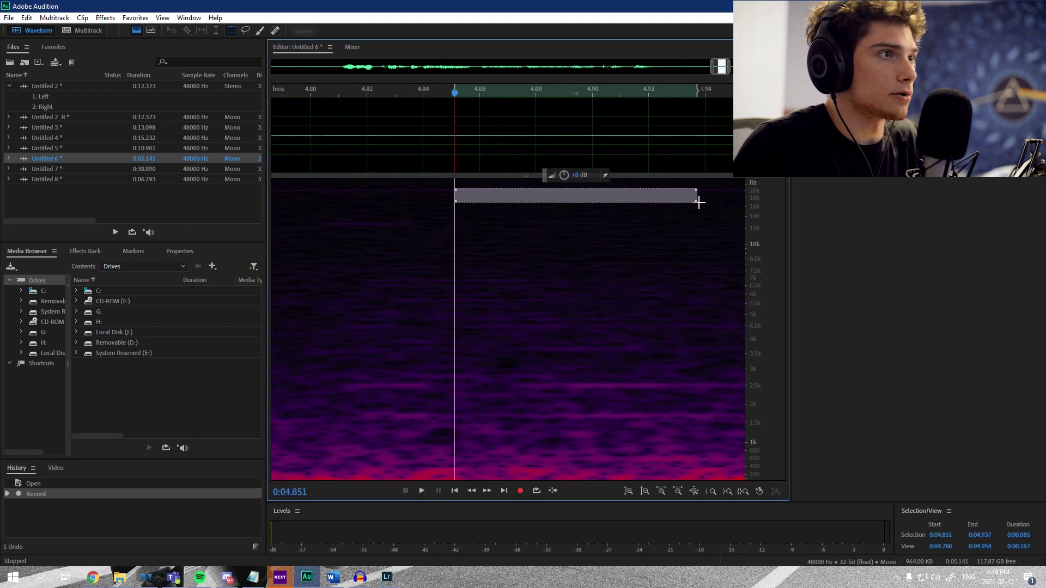
click(725, 215)
scroll(592, 248, down, 10)
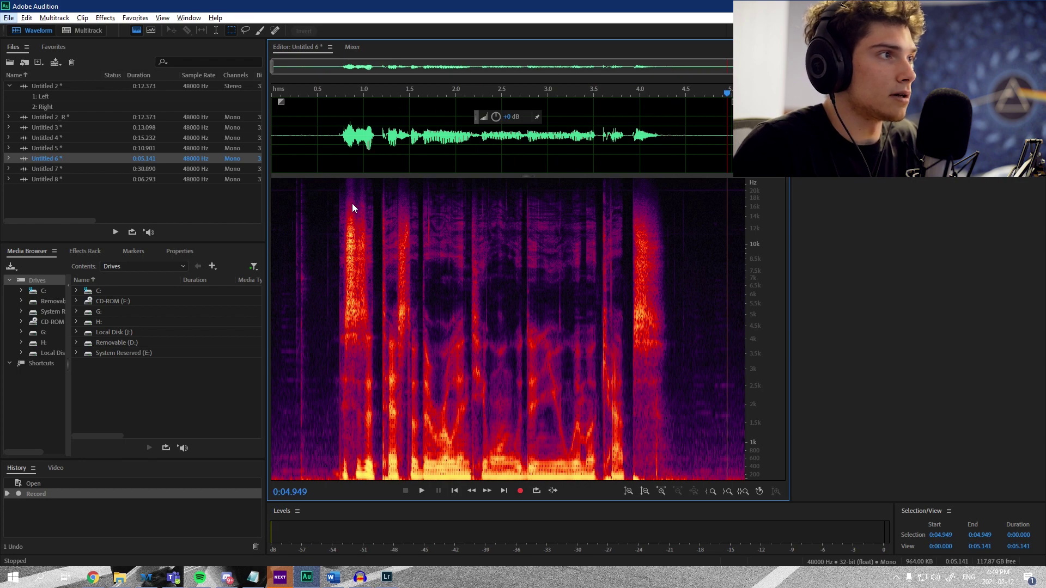
Return to Untitled 5, examine the line near 20 kHz up close, and mark it before the sweep, clearing the selection.
double_click(57, 148)
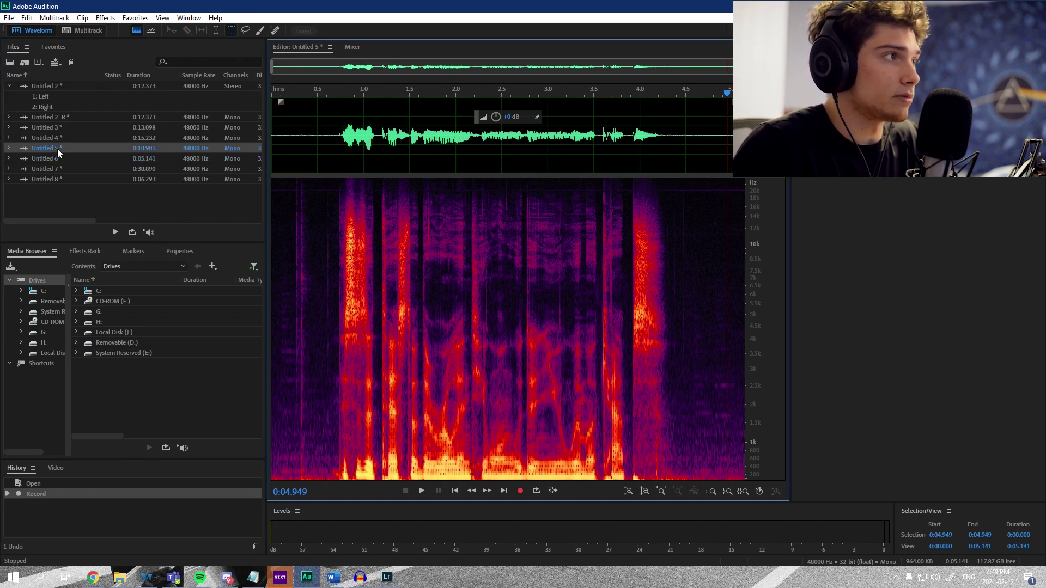
scroll(317, 193, up, 12)
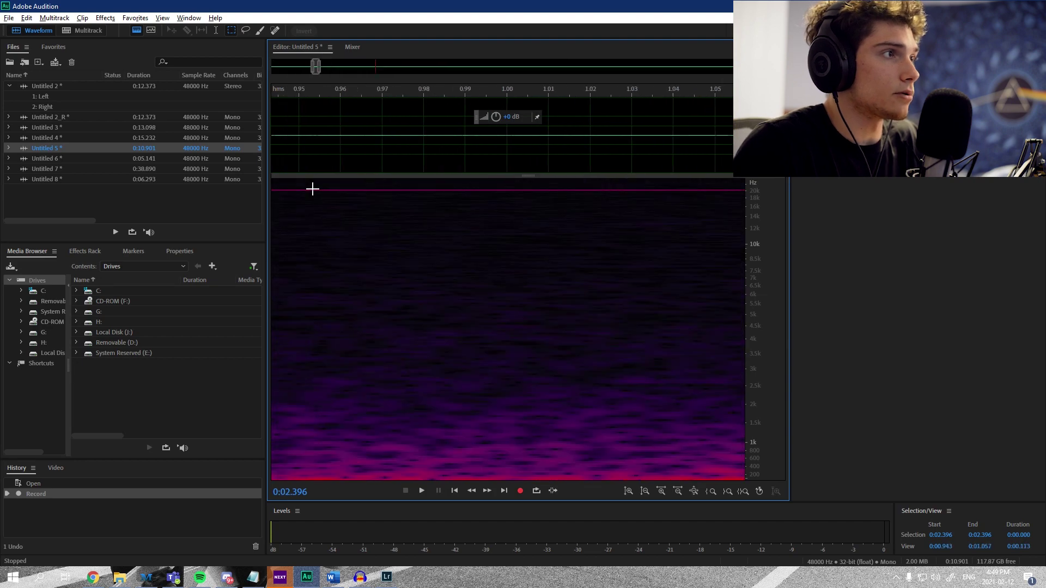
scroll(316, 189, down, 12)
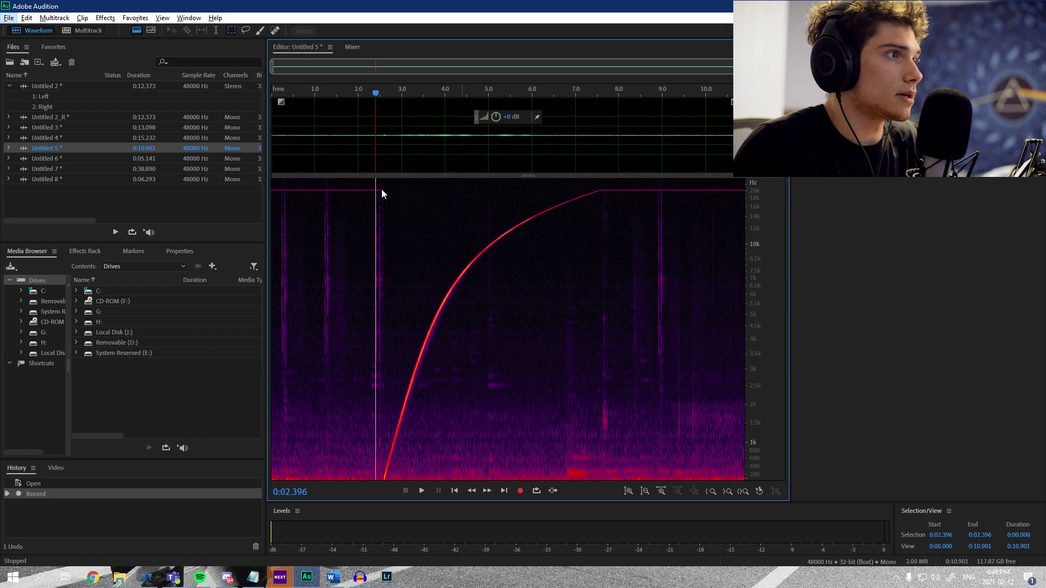
drag(389, 187, 273, 200)
click(374, 208)
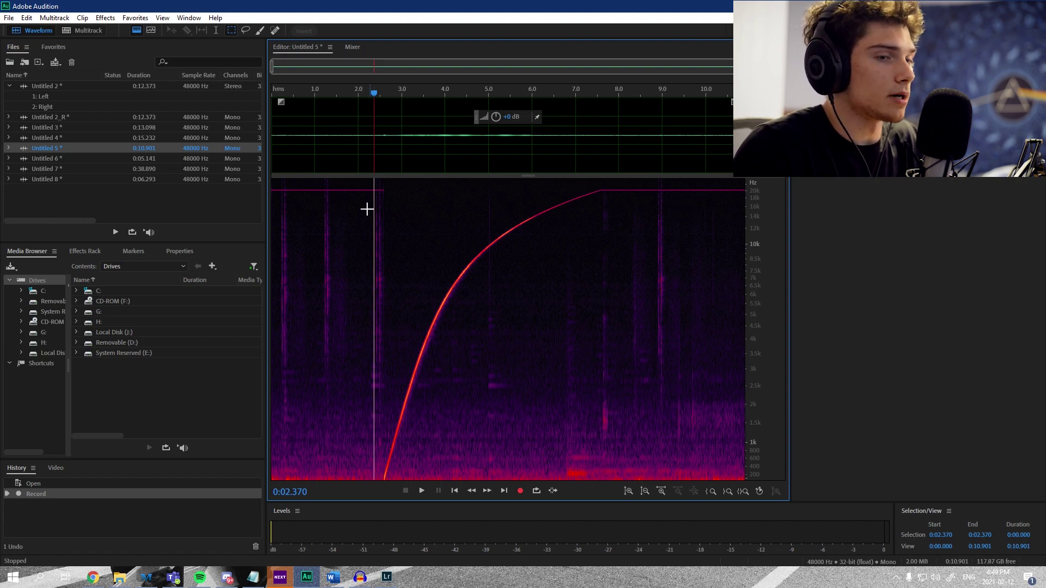
Open Untitled 7 and extend its spectral selection to cover about 5 to 16 kHz over the whole recording.
double_click(128, 170)
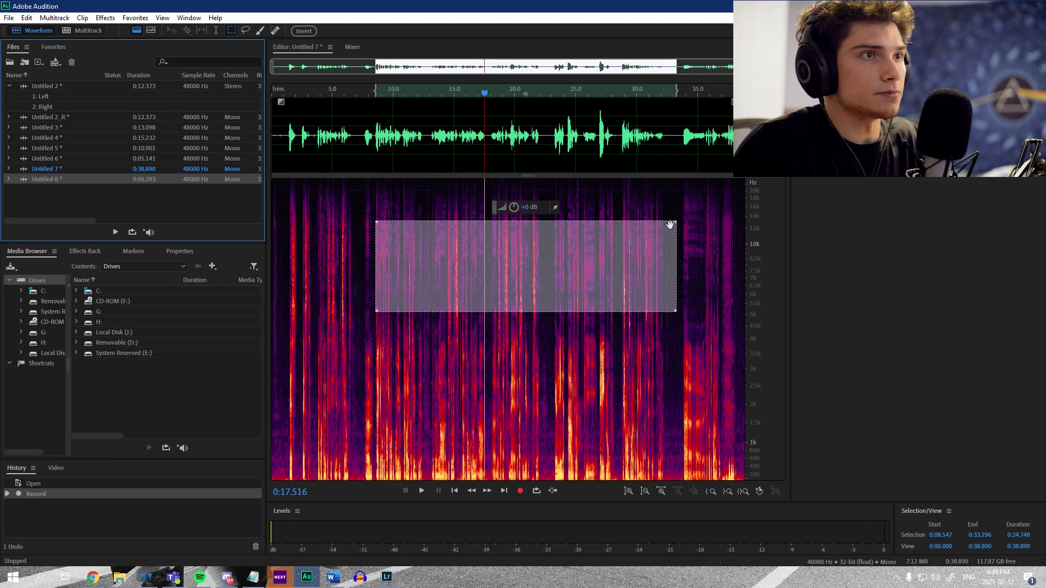
drag(676, 223, 778, 208)
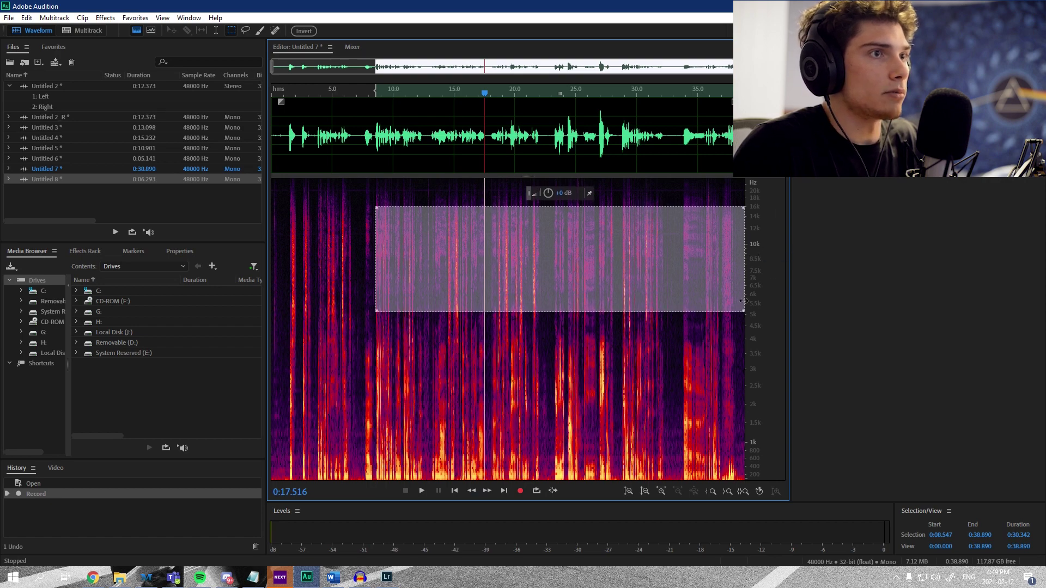
drag(742, 311, 775, 314)
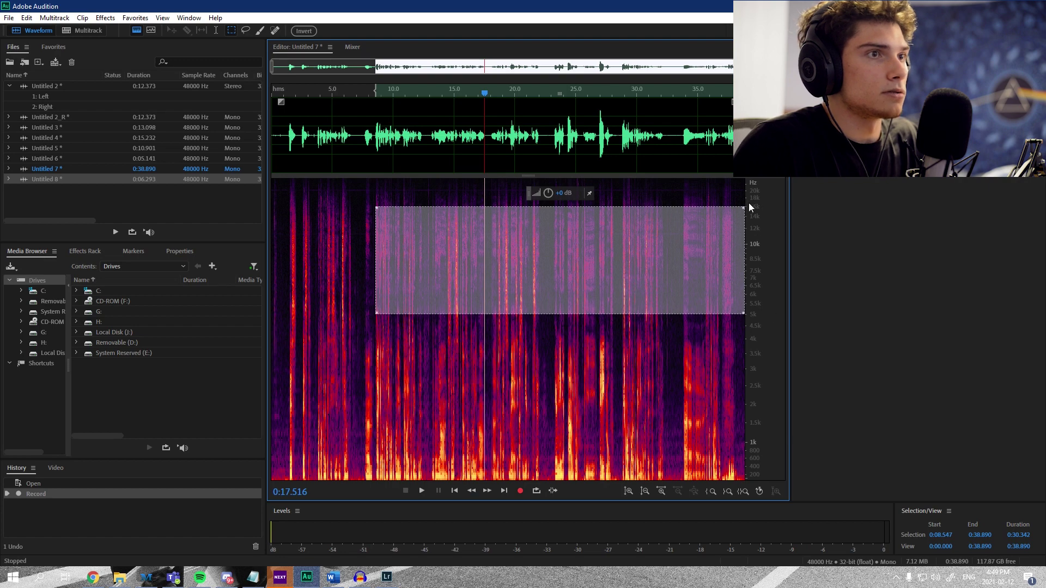
drag(377, 254, 236, 247)
Play the selected frequency band of Untitled 7 from the beginning and stop it at about 9 s.
key(space)
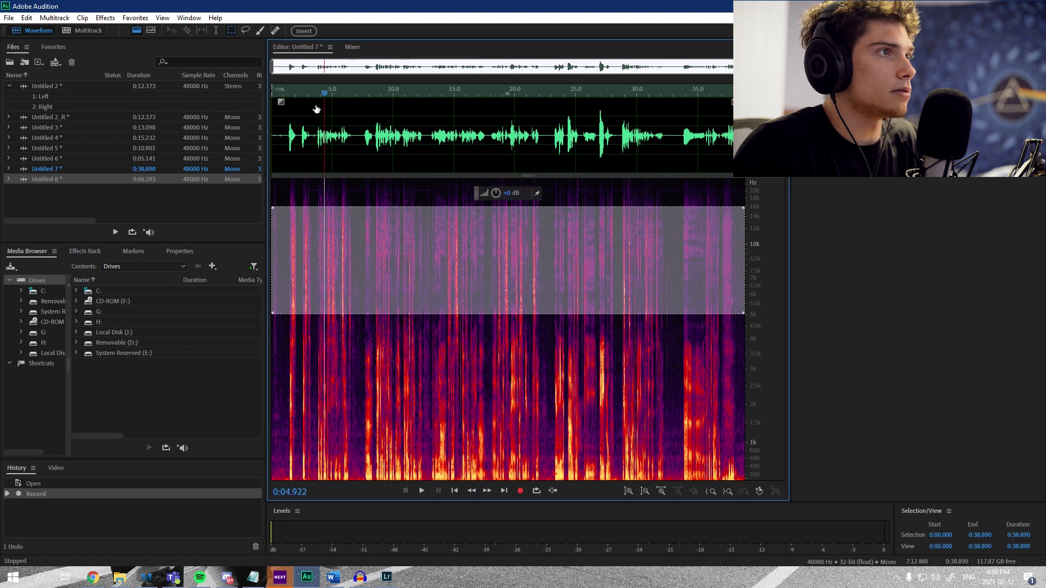
key(space)
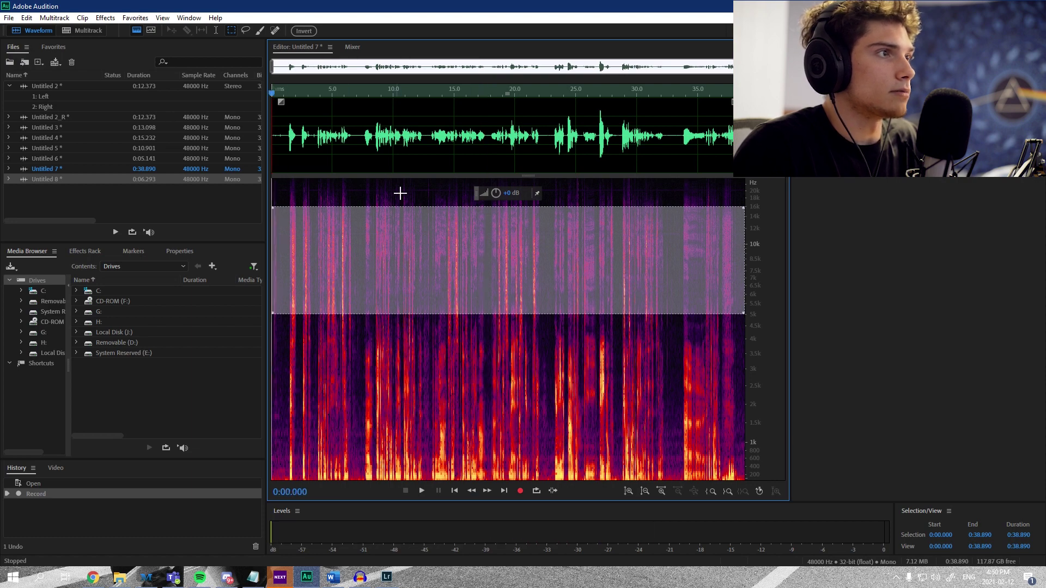
key(space)
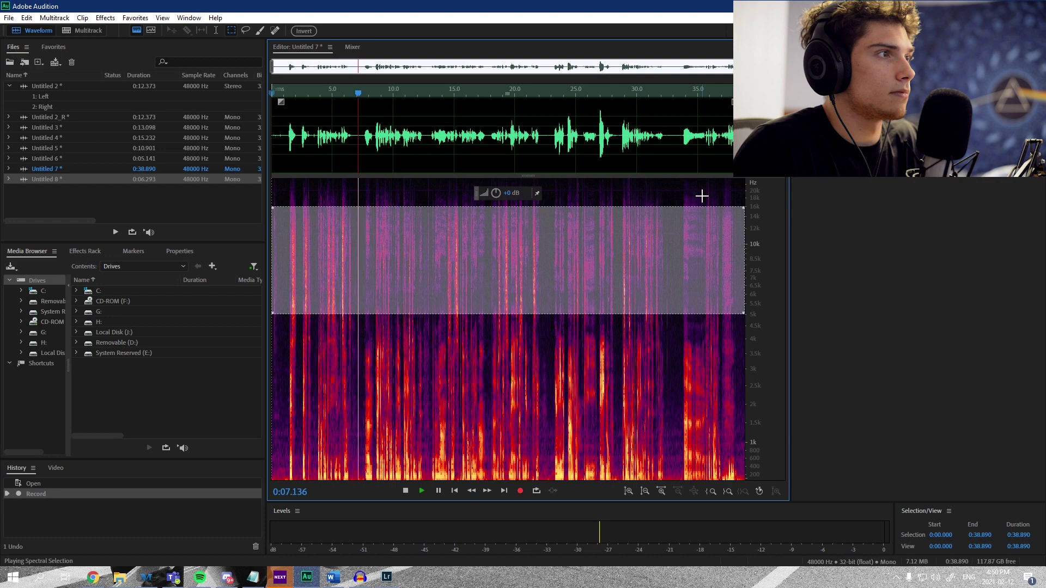
key(space)
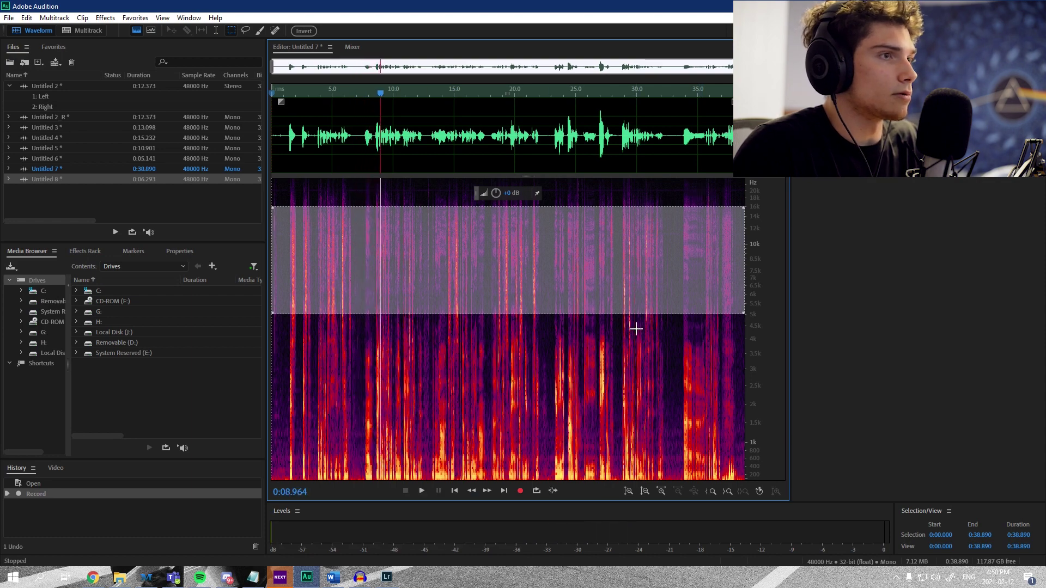
Select about 5 to 16 kHz across all of Untitled 2_R and play that band until about 10.3 s.
click(55, 117)
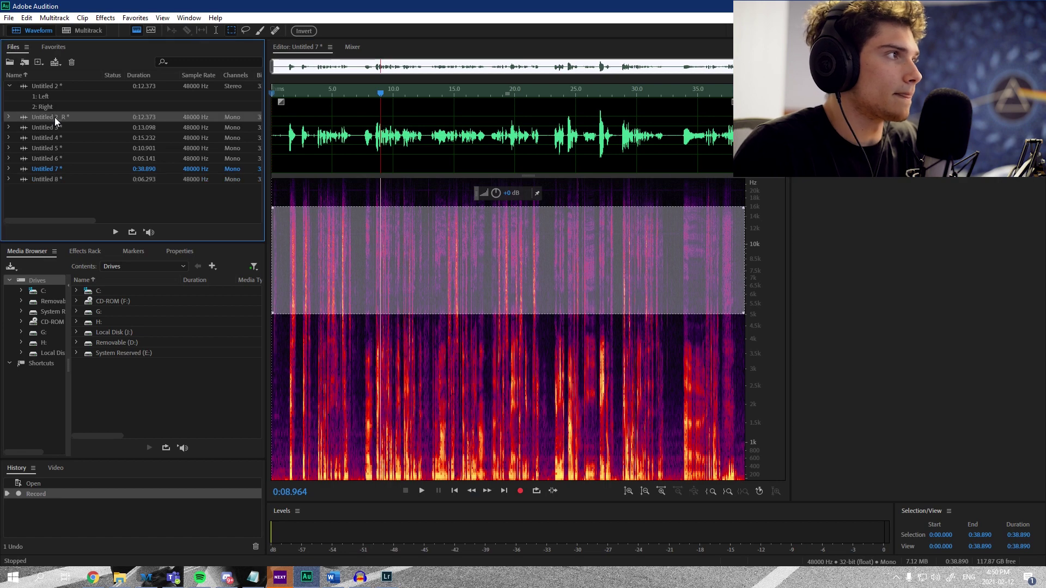
double_click(54, 117)
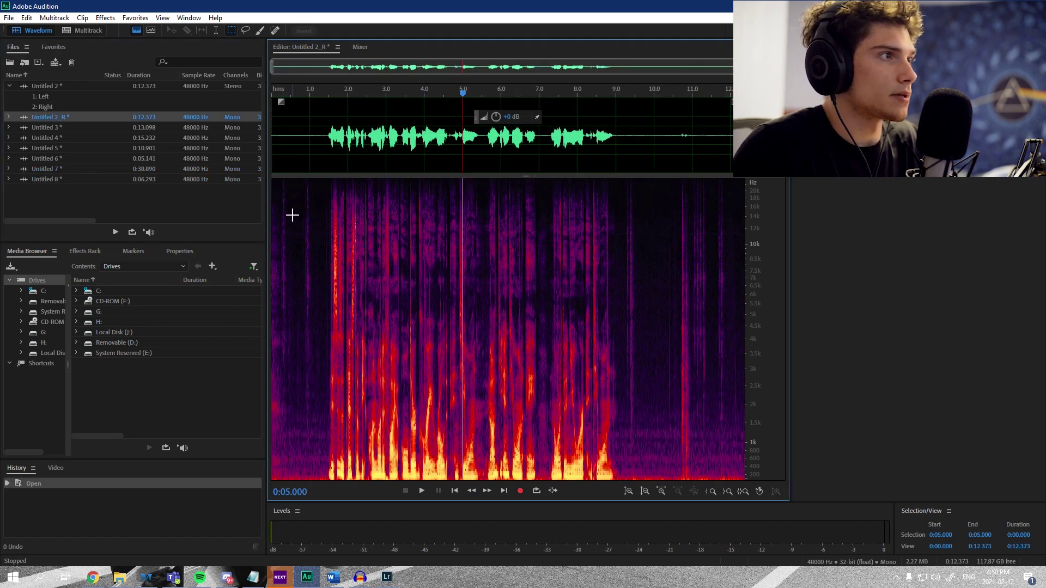
drag(270, 192, 780, 315)
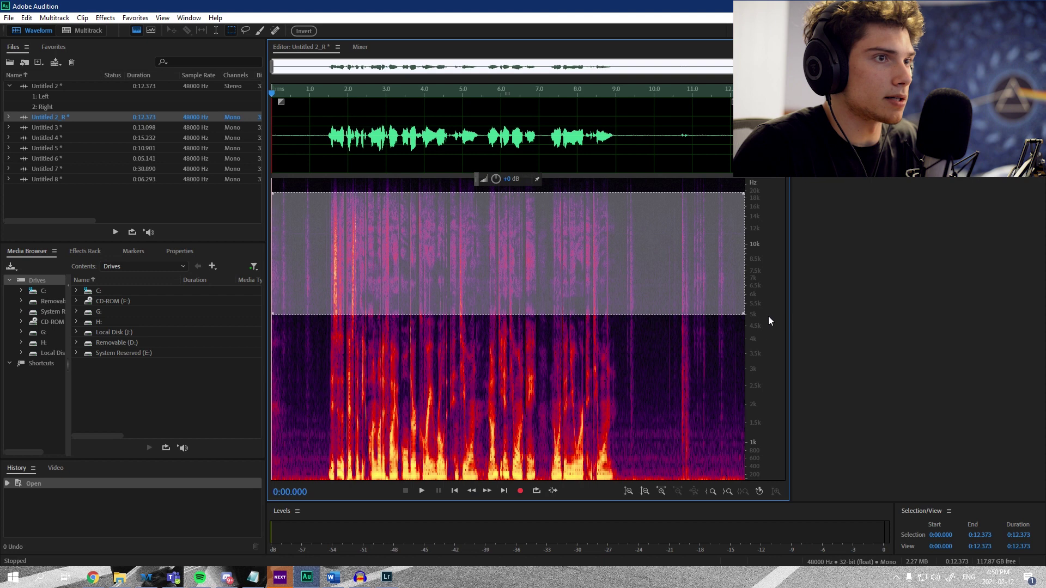
drag(742, 194, 758, 206)
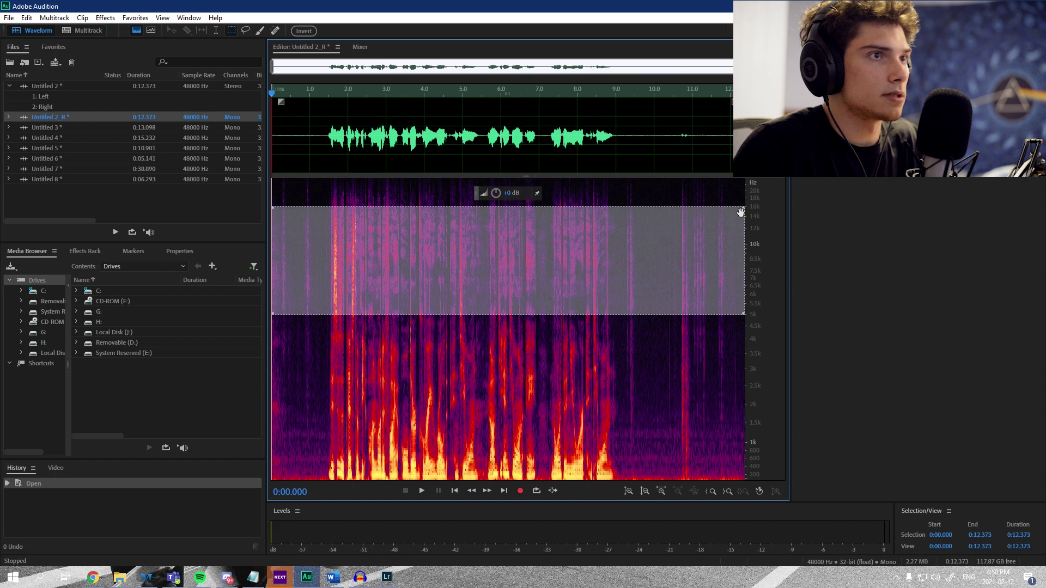
key(space)
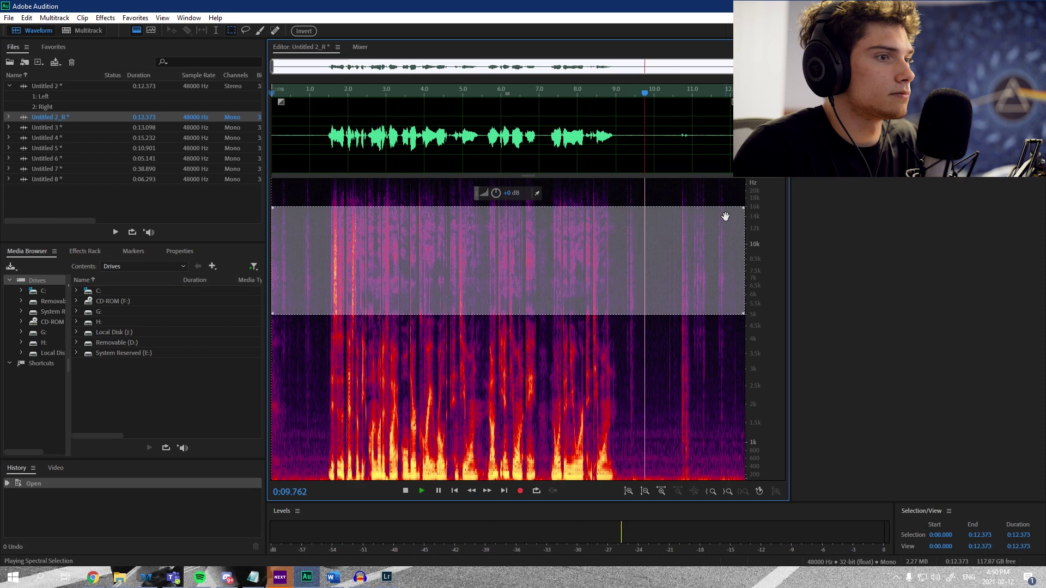
key(space)
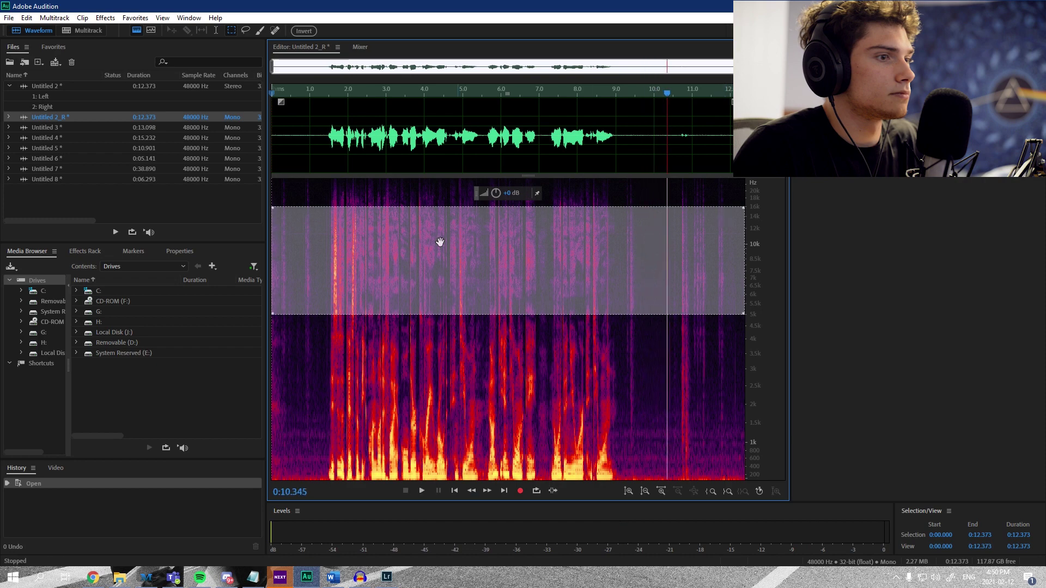
Open Untitled 8 and select about 5 to 16 kHz from about 1.75 s to the end.
double_click(47, 169)
double_click(53, 179)
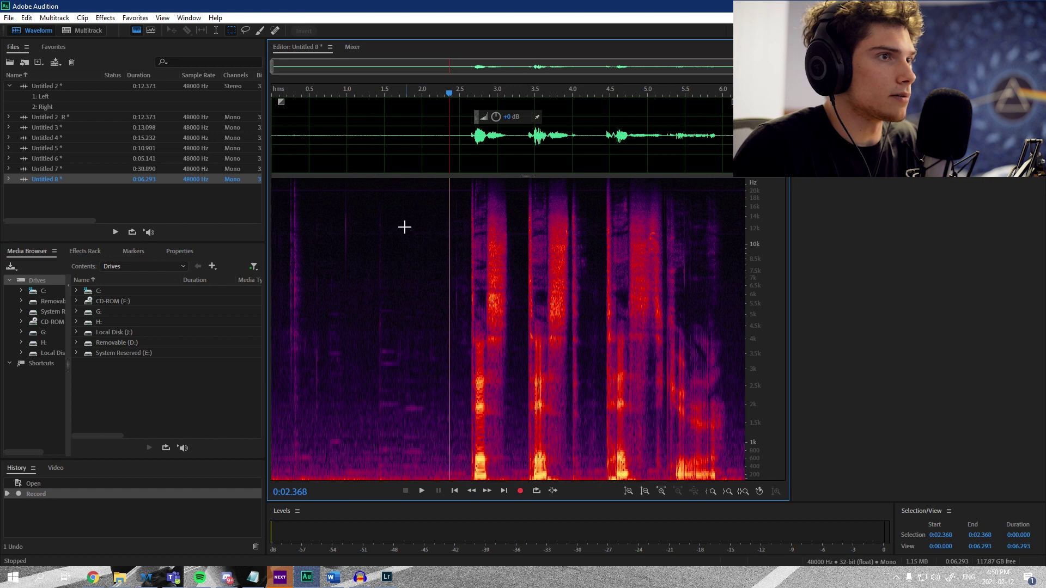
drag(404, 227, 774, 315)
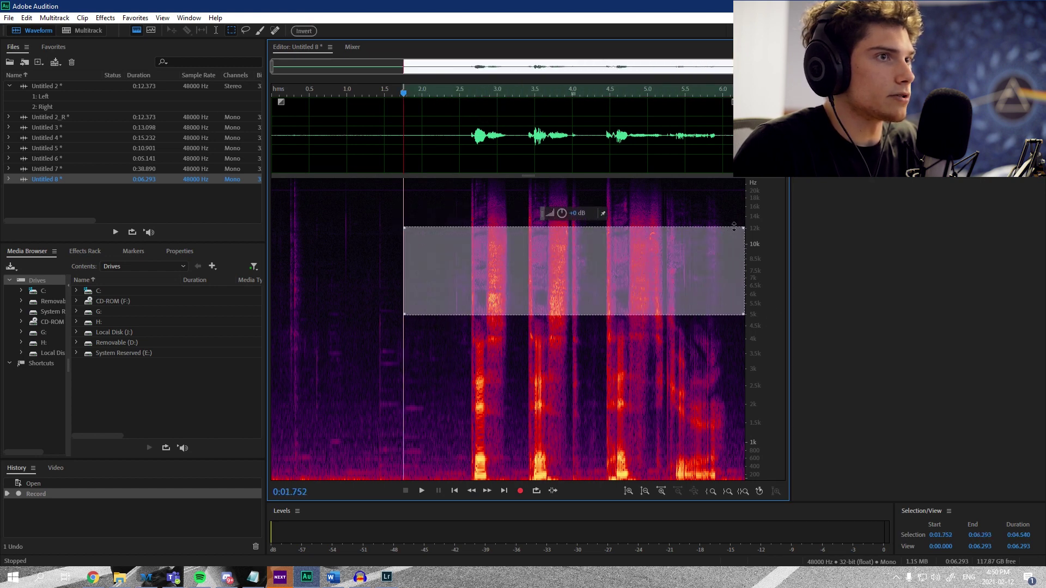
drag(734, 227, 735, 207)
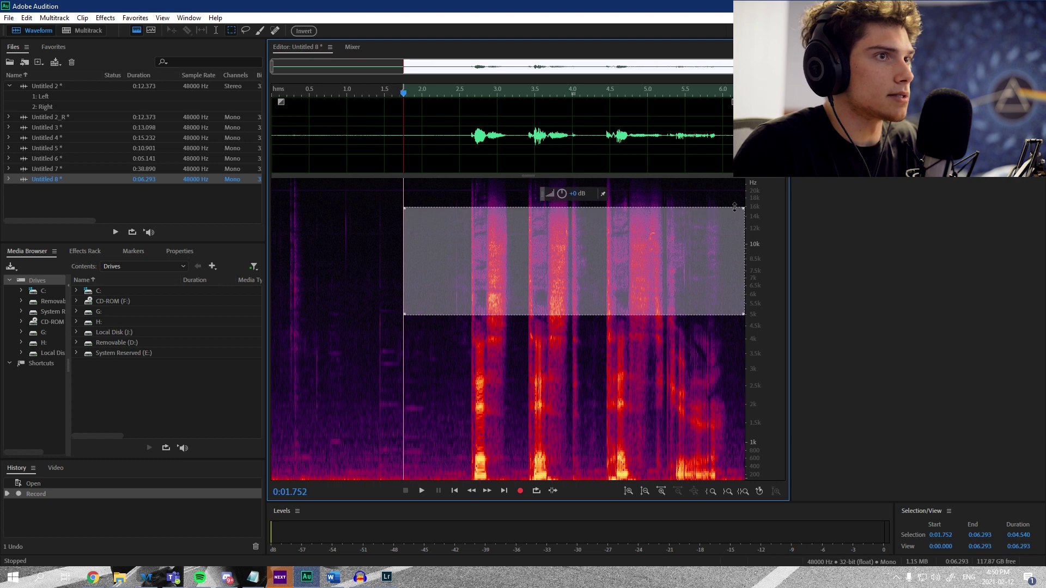
Play the selected frequency band of Untitled 8 through the speech and stop playback.
key(space)
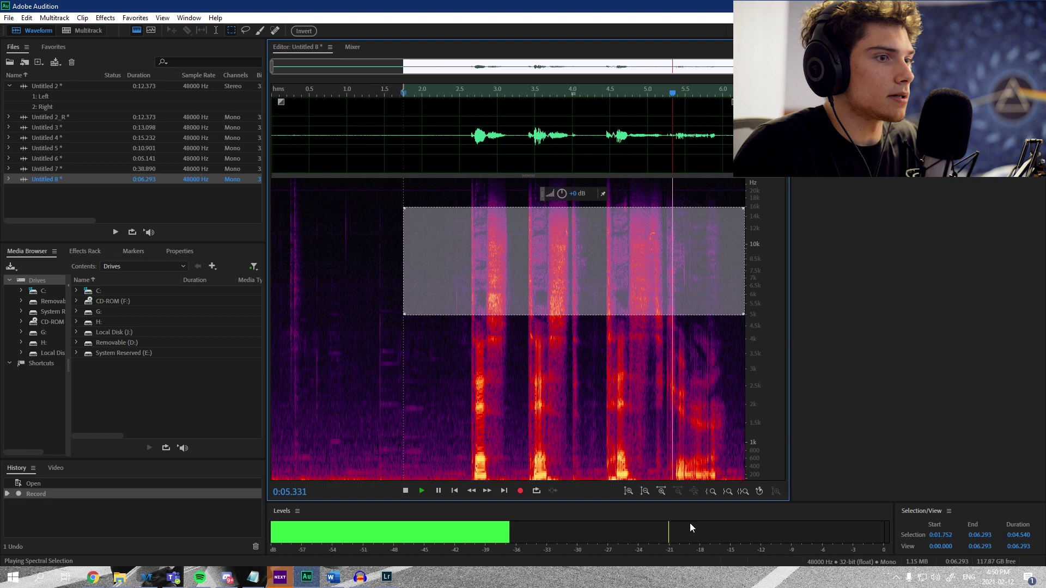
key(space)
key(space)
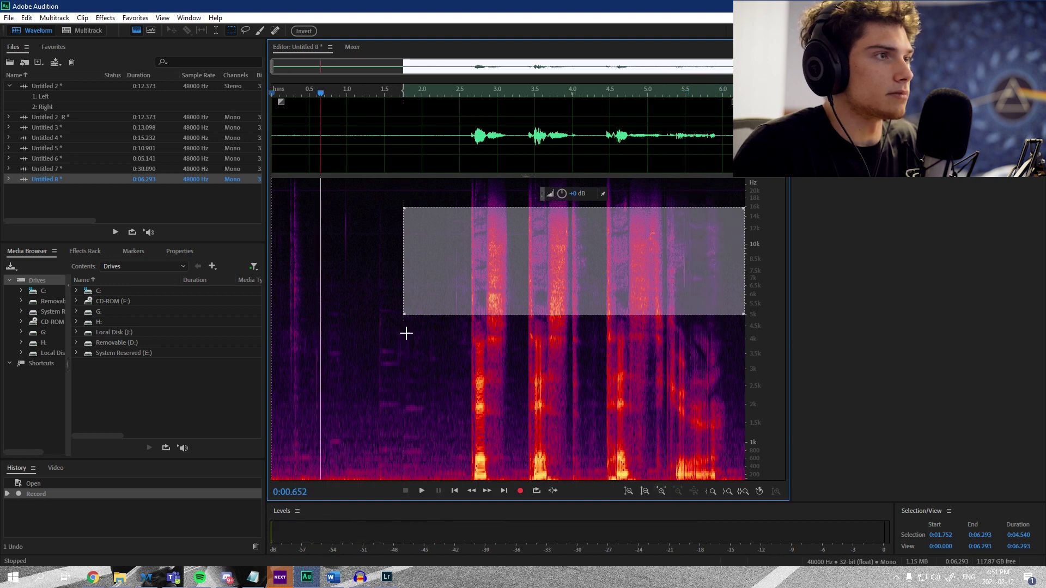